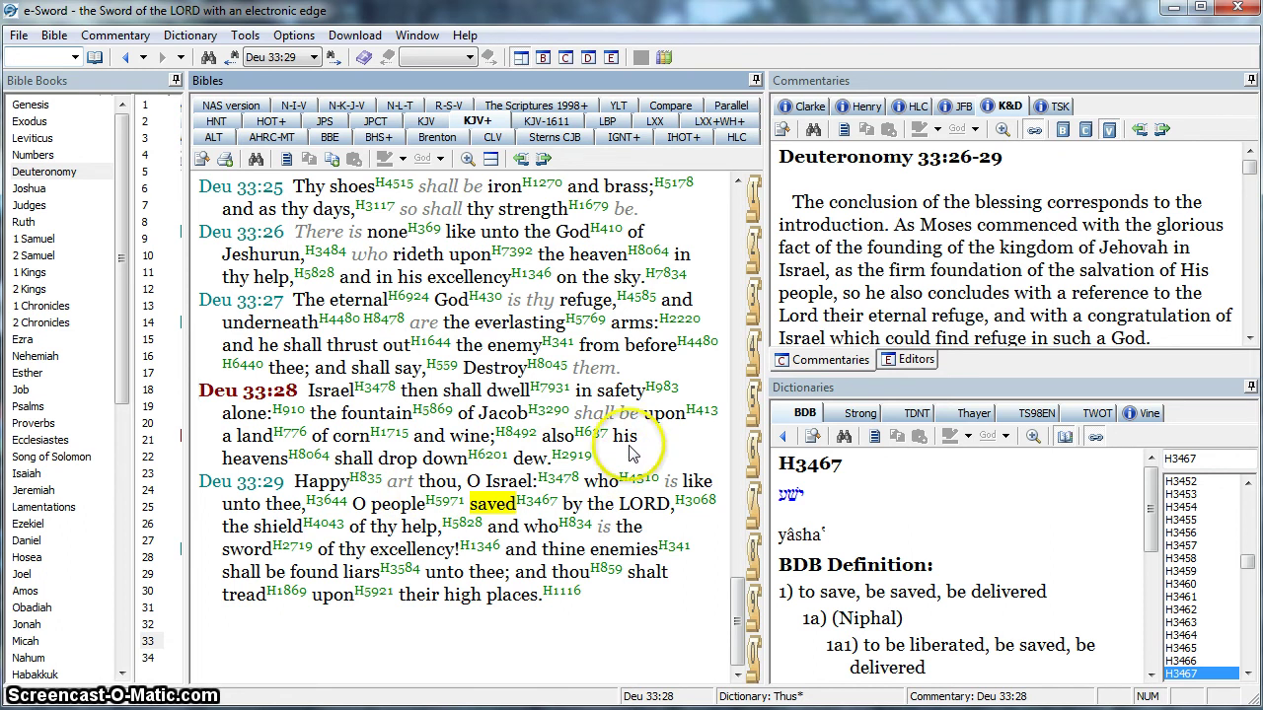
- Open the Bible menu in e-Sword's menu bar
{"action": "left_click", "coordinate": [55, 36]}
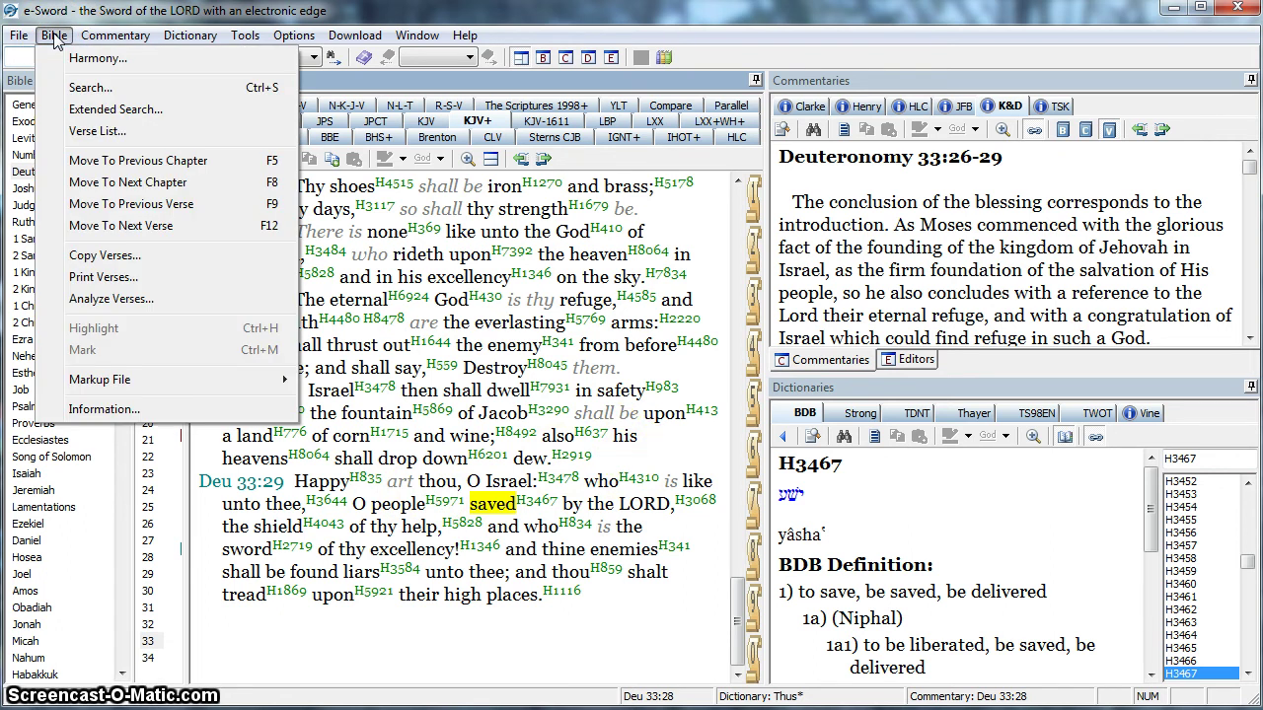
- Create a new empty verse list titled 'Red Mare' in the Verse List manager
{"action": "left_click", "coordinate": [94, 132]}
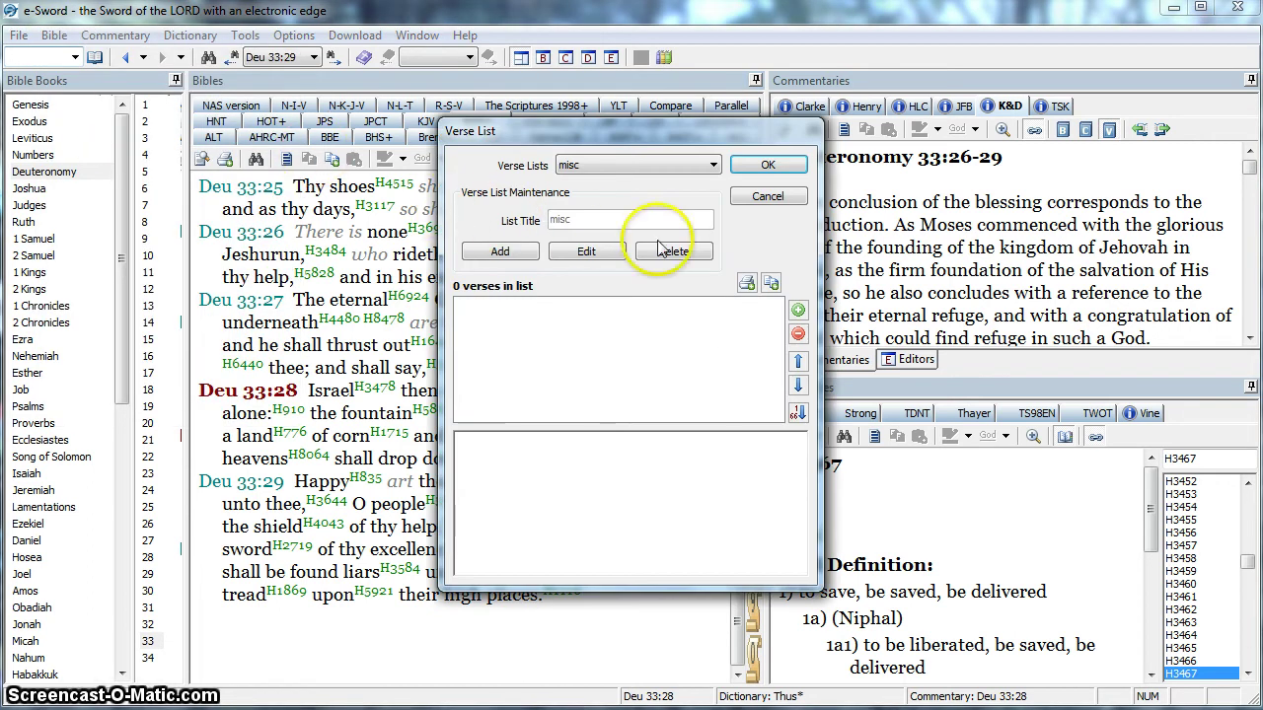
{"action": "left_click", "coordinate": [712, 166]}
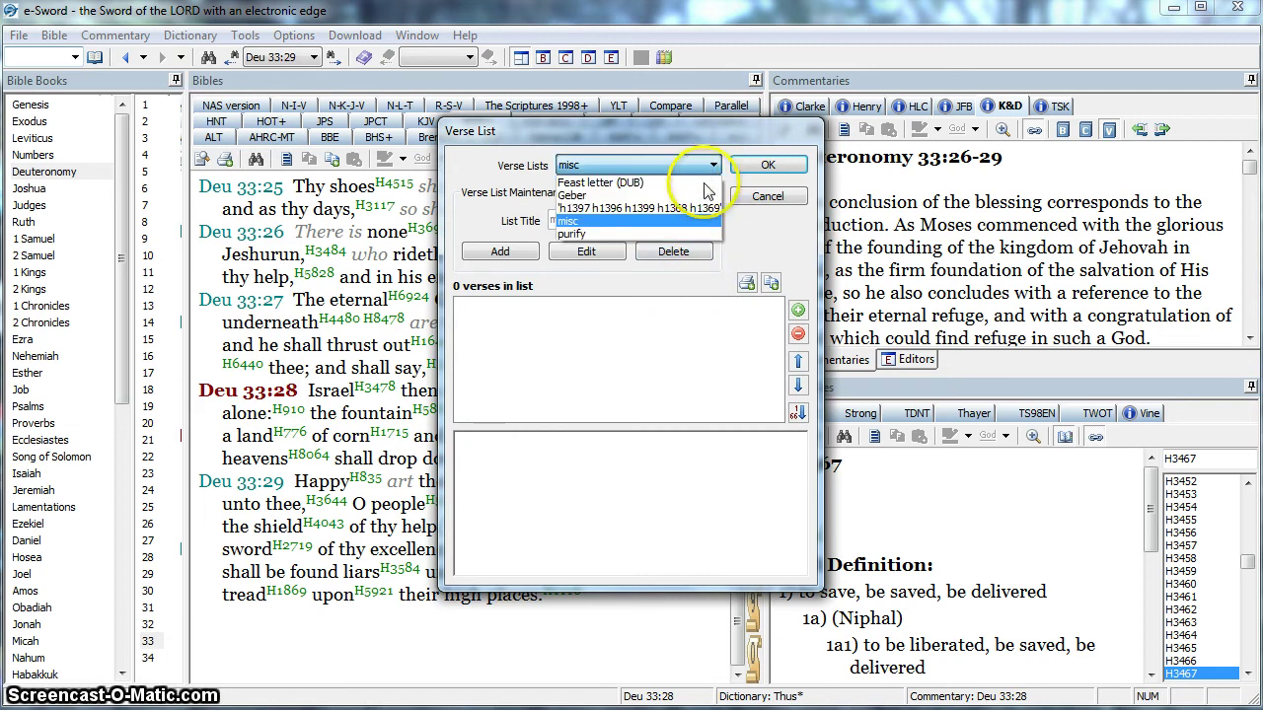
{"action": "left_click", "coordinate": [715, 168]}
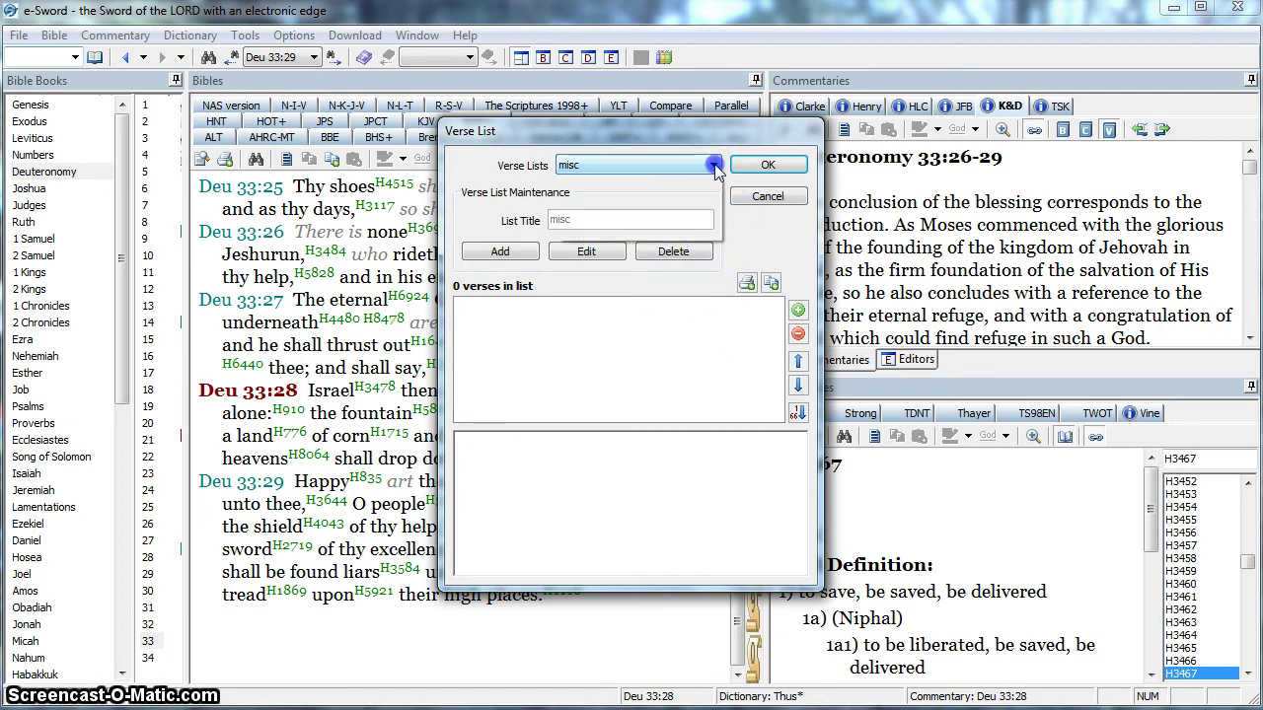
{"action": "left_click", "coordinate": [663, 209]}
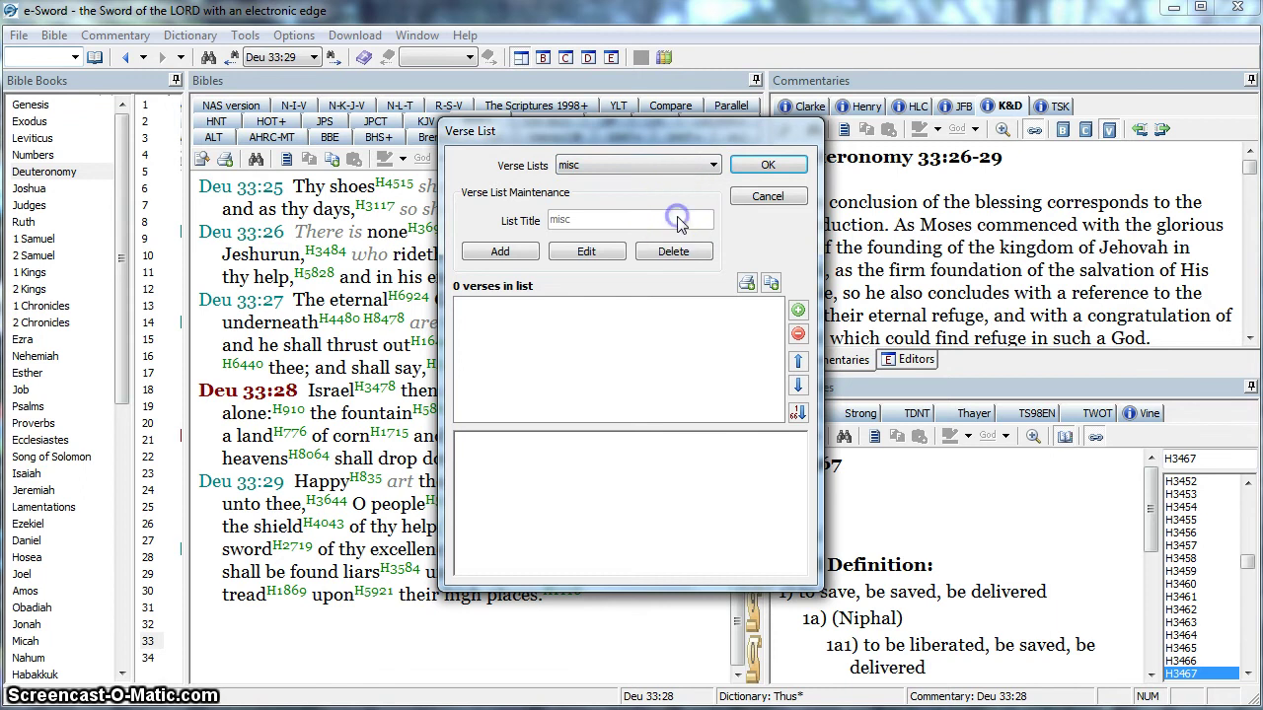
{"action": "left_click", "coordinate": [530, 253]}
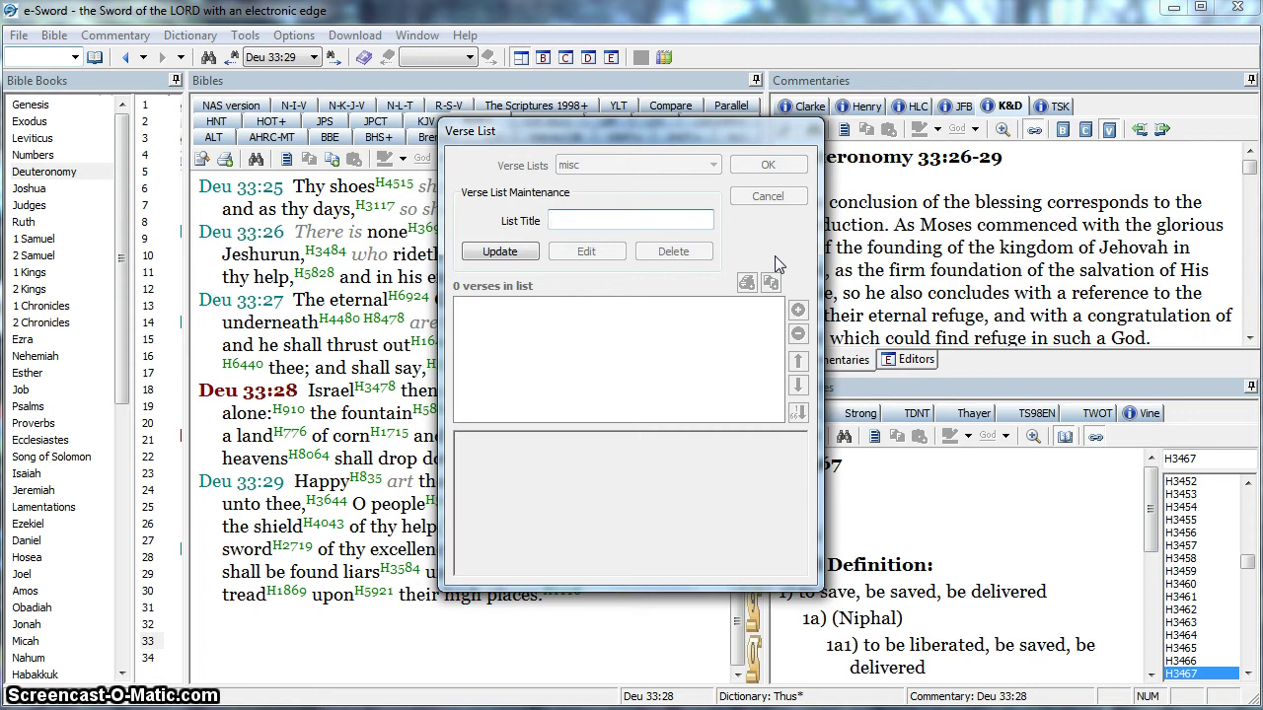
{"action": "type", "text": "Red Ma"}
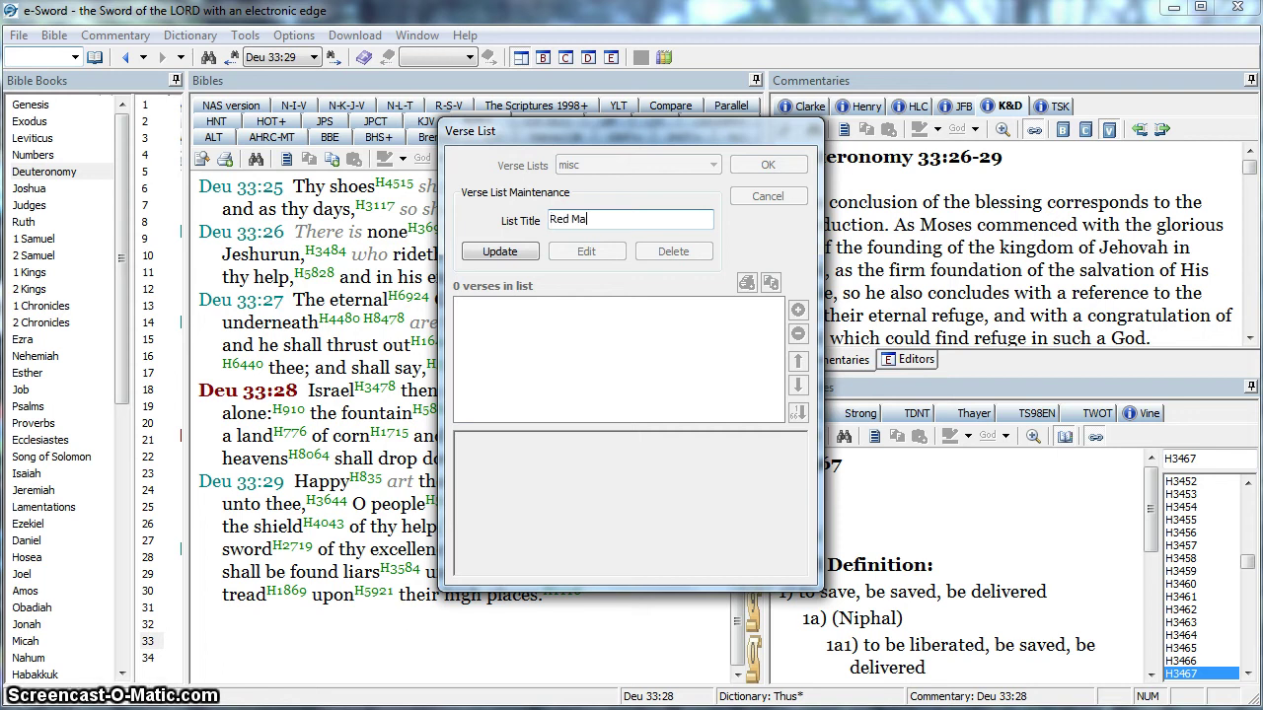
{"action": "type", "text": "re"}
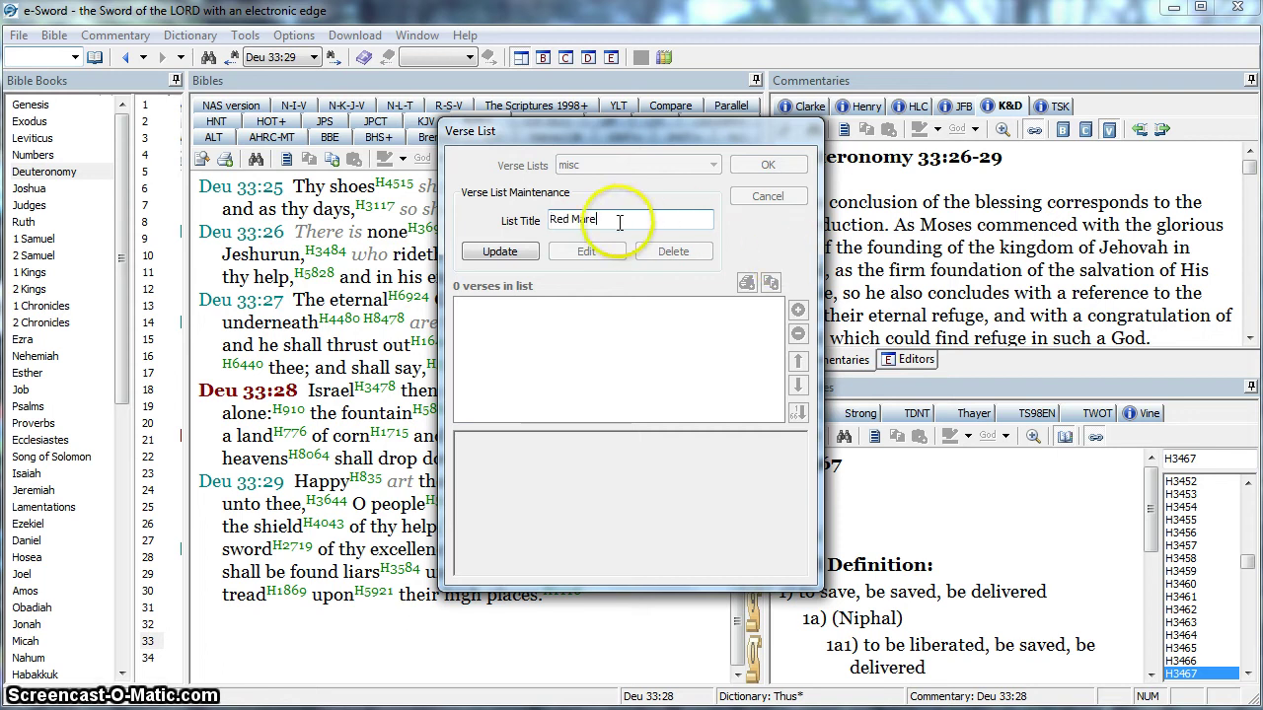
{"action": "left_click", "coordinate": [501, 252]}
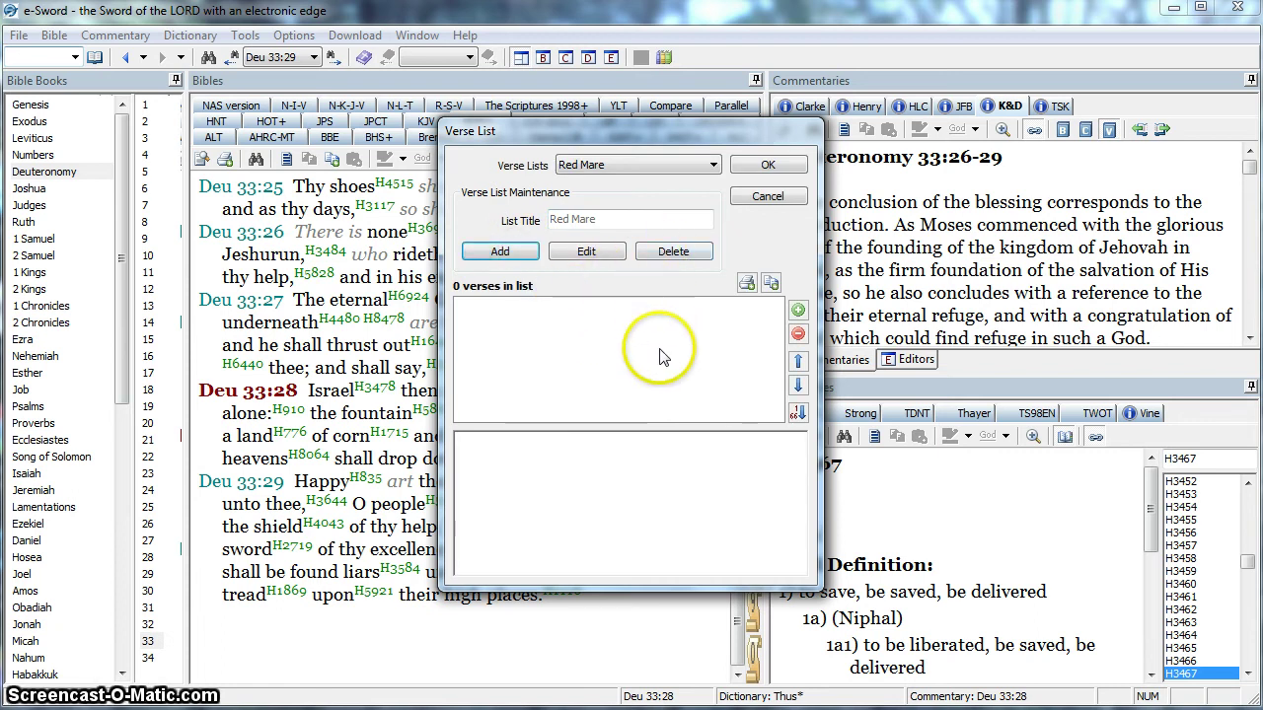
{"action": "left_click", "coordinate": [760, 166]}
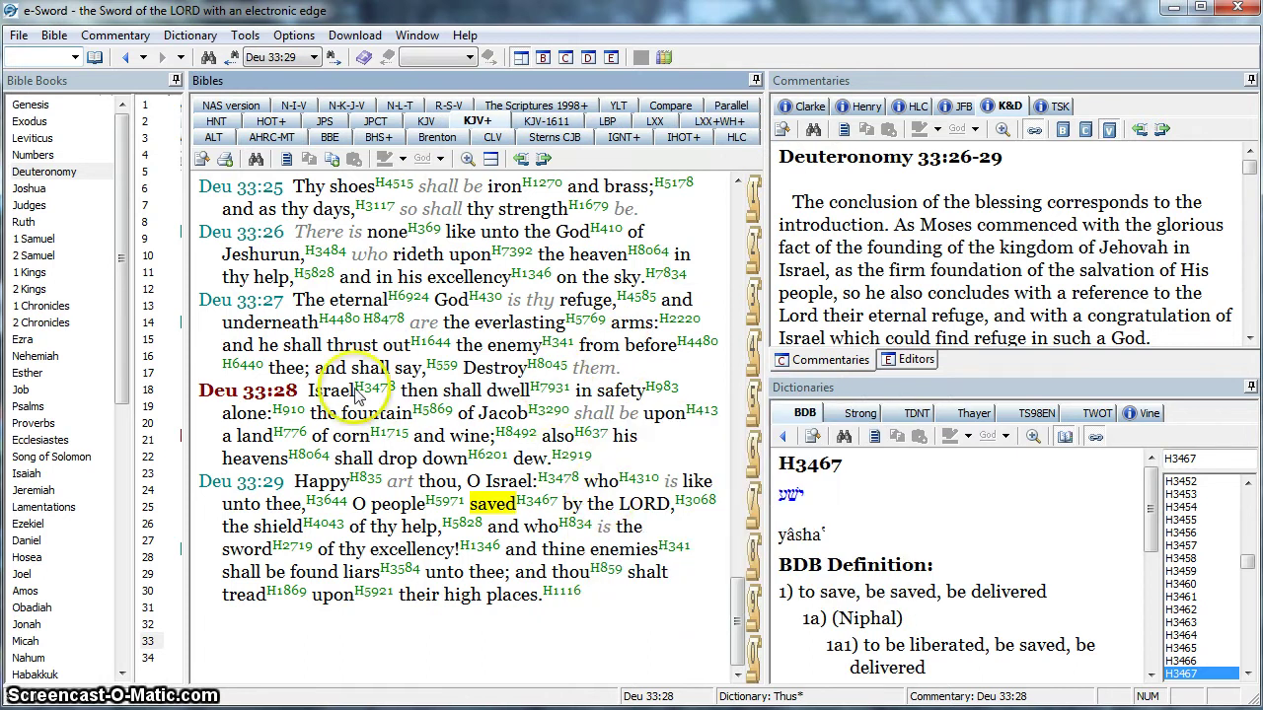
- Add Deu 33:28 to the Red Mare verse list
{"action": "left_click", "coordinate": [314, 57]}
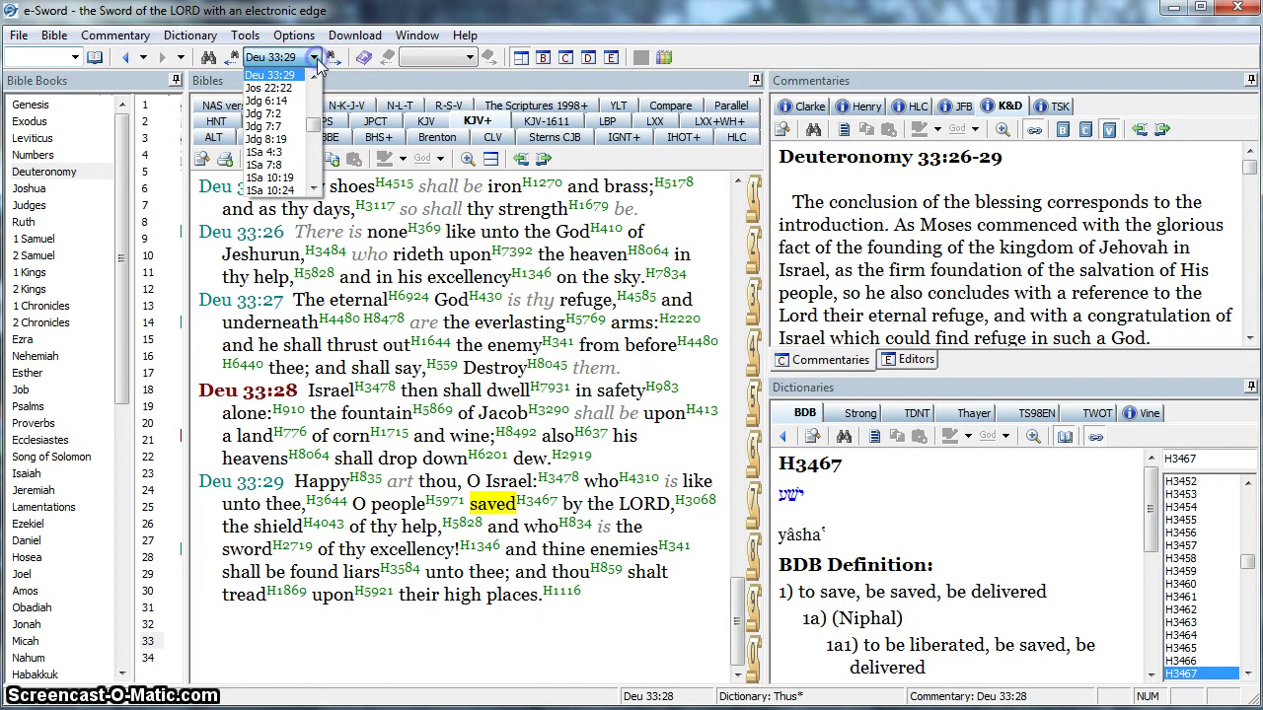
{"action": "left_click", "coordinate": [316, 59]}
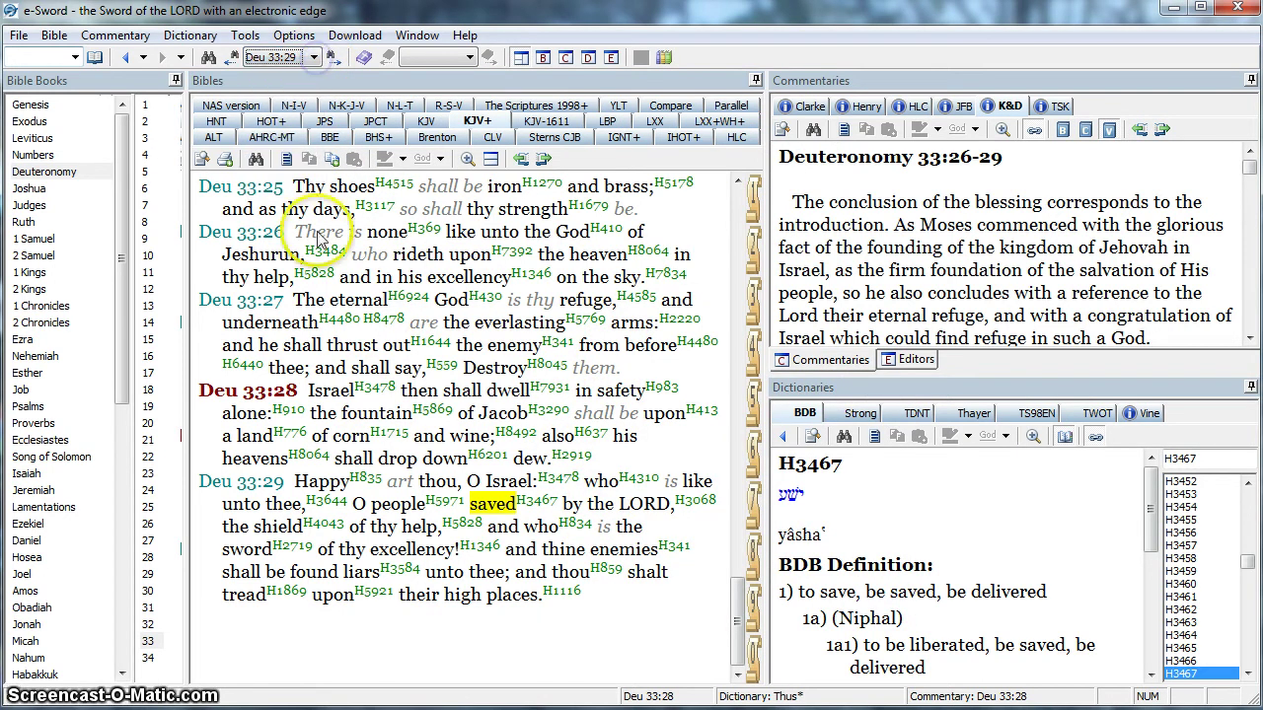
{"action": "right_click", "coordinate": [247, 399]}
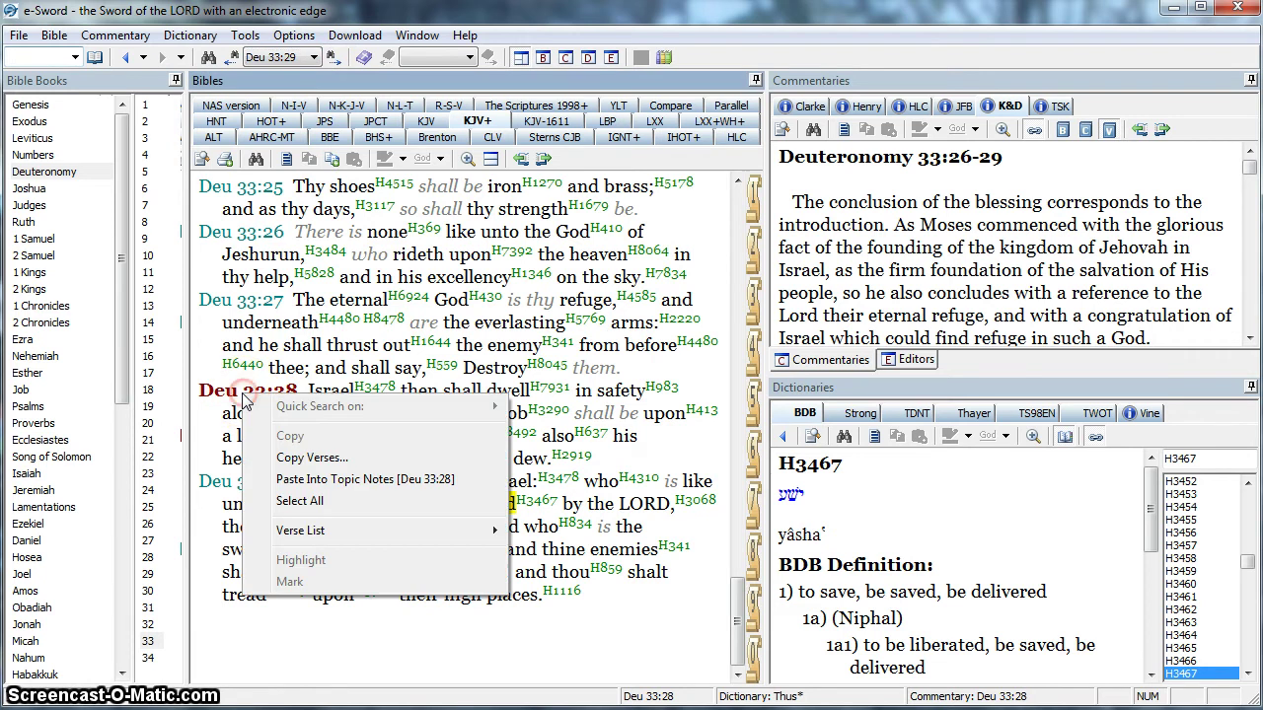
{"action": "mouse_move", "coordinate": [301, 527]}
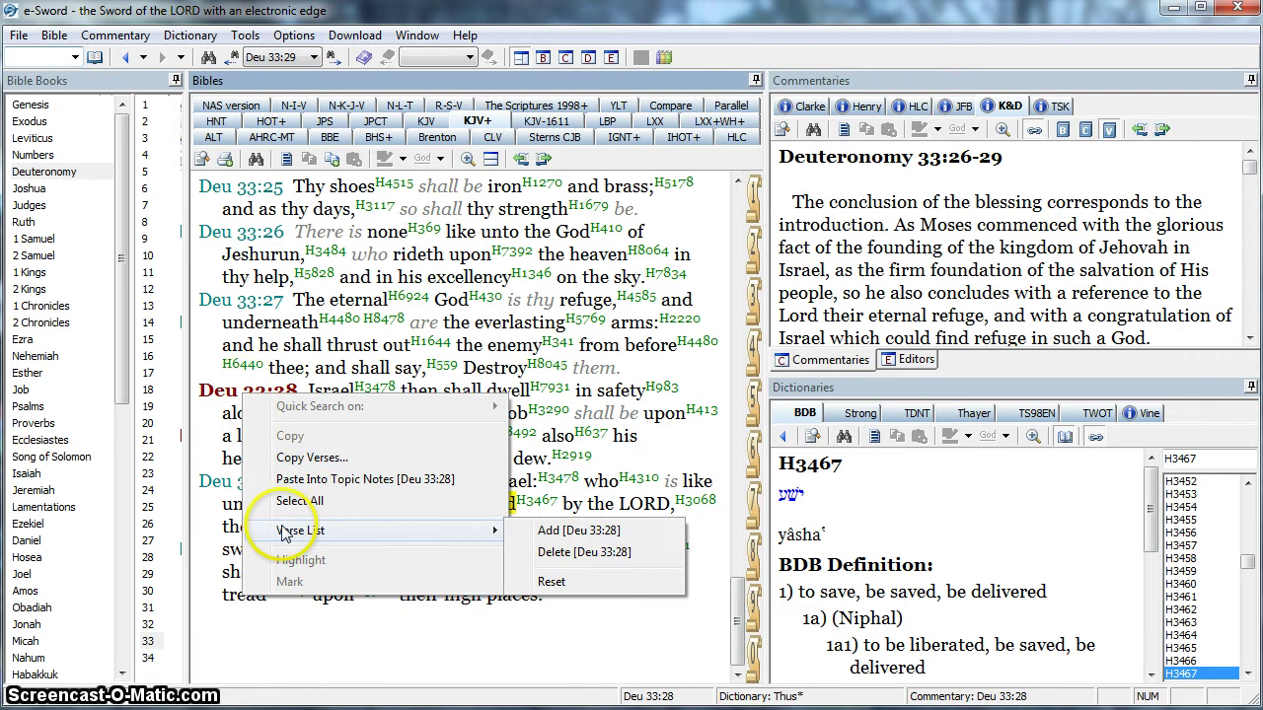
{"action": "left_click", "coordinate": [558, 532]}
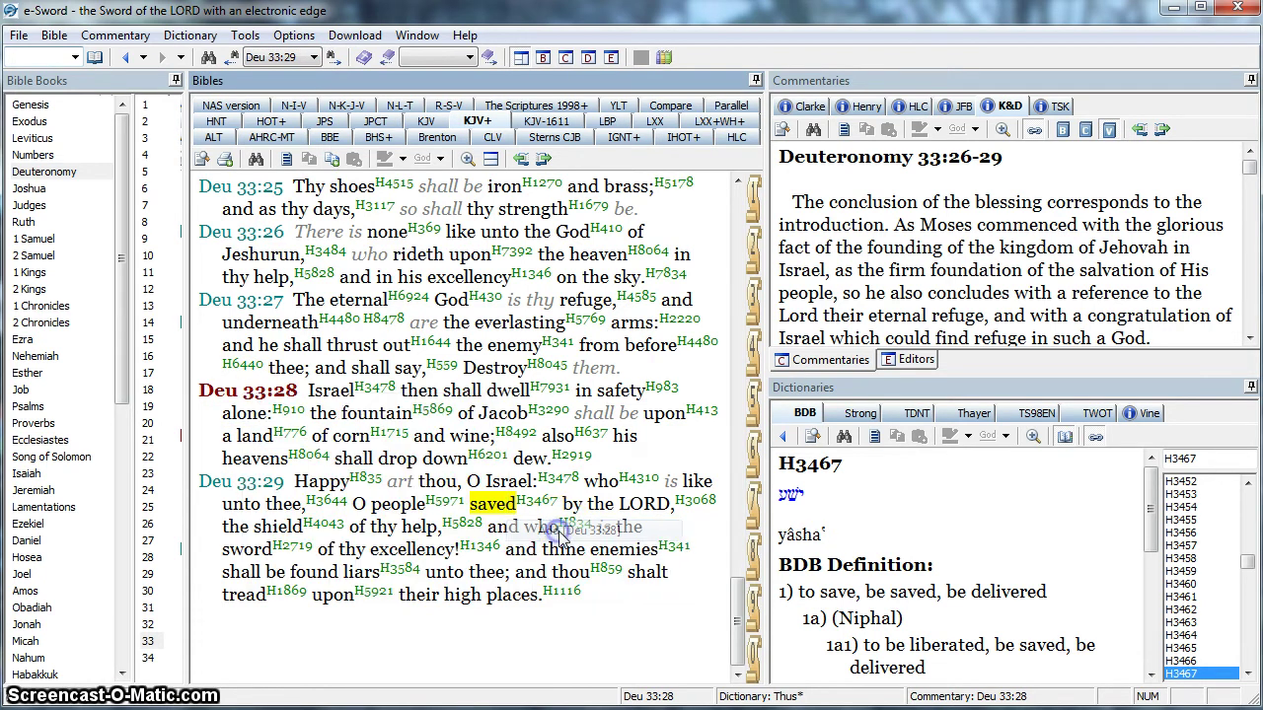
- Move forward through the verse history to Job 2:6
{"action": "left_click", "coordinate": [331, 56]}
{"action": "left_click", "coordinate": [330, 56]}
{"action": "left_click", "coordinate": [314, 57]}
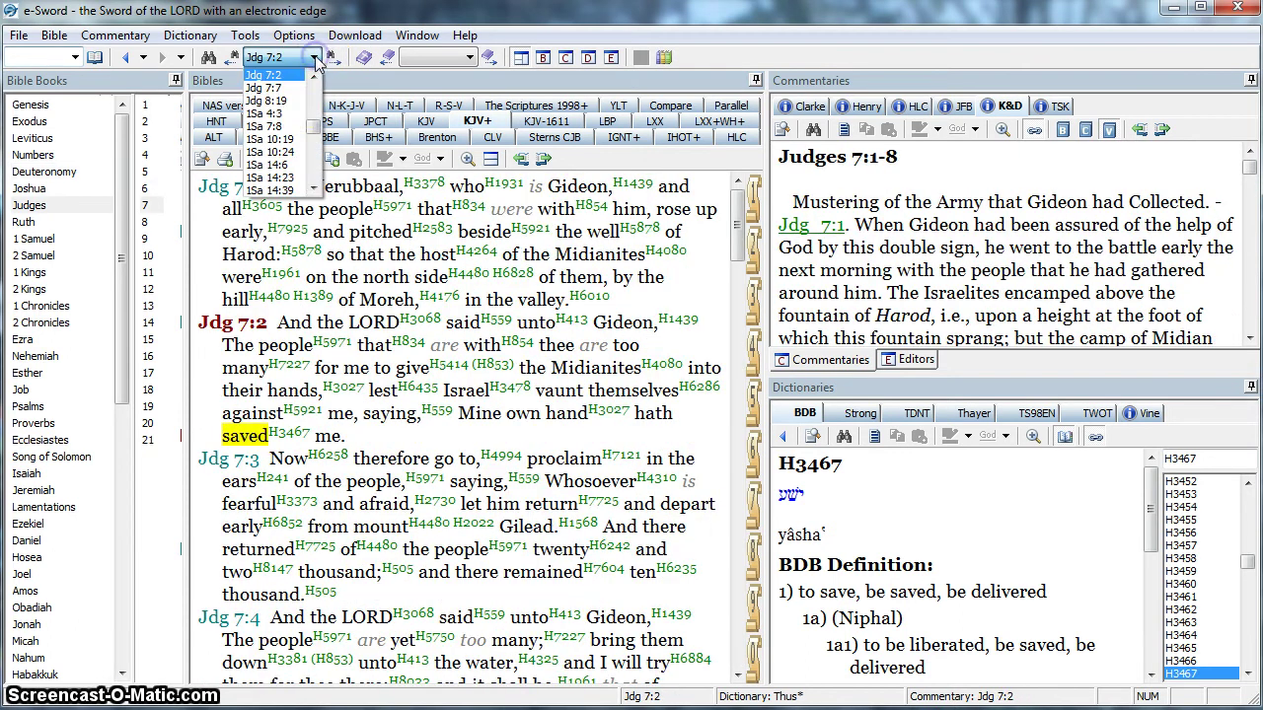
{"action": "left_click", "coordinate": [309, 182]}
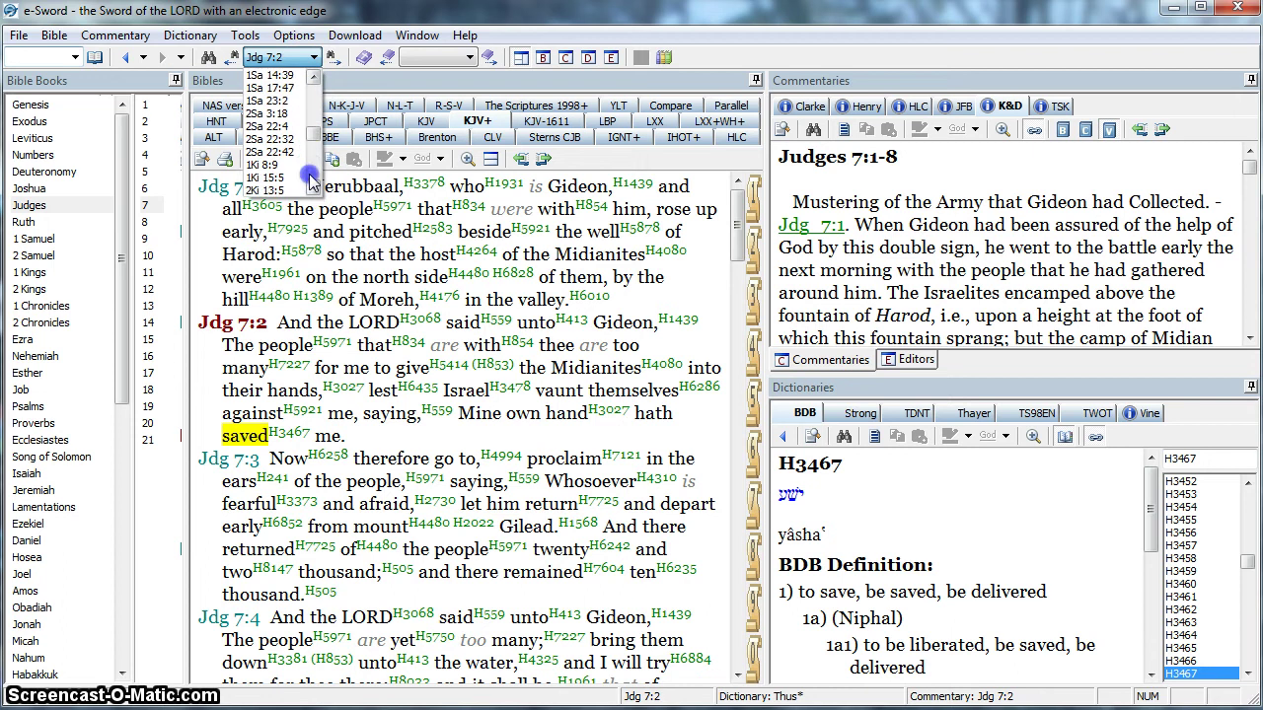
{"action": "left_click", "coordinate": [309, 182]}
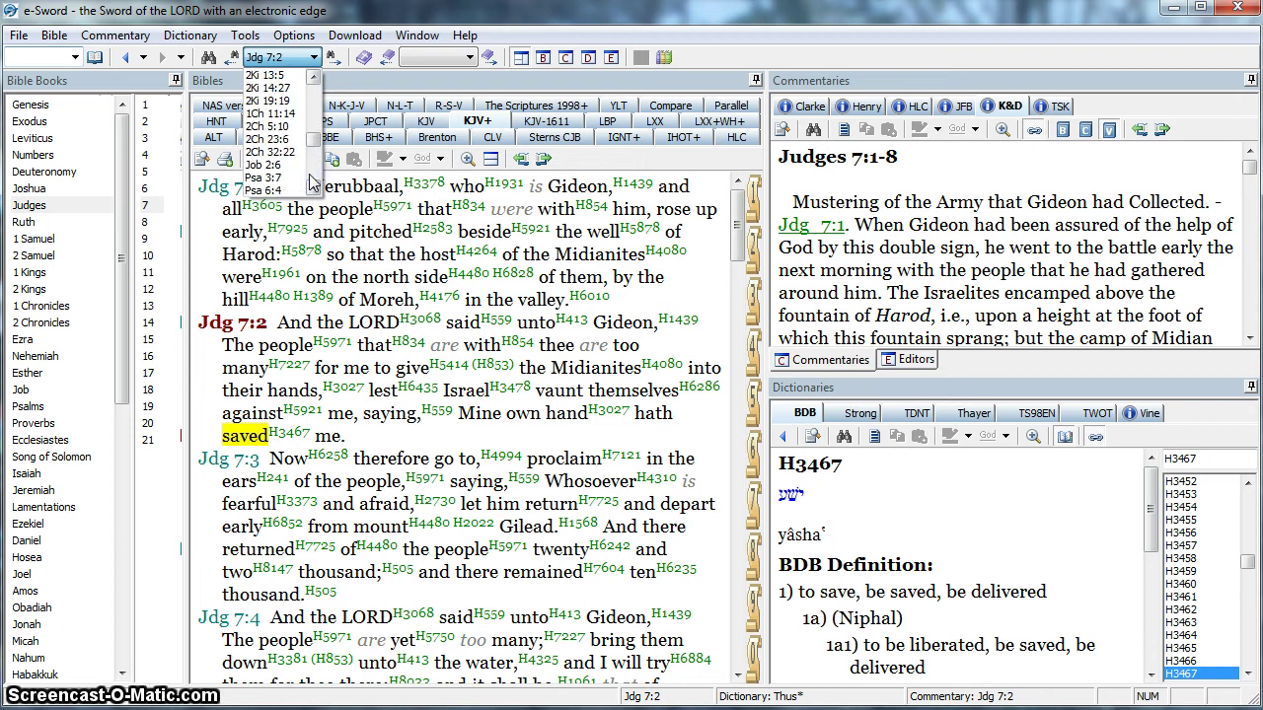
{"action": "left_click", "coordinate": [286, 165]}
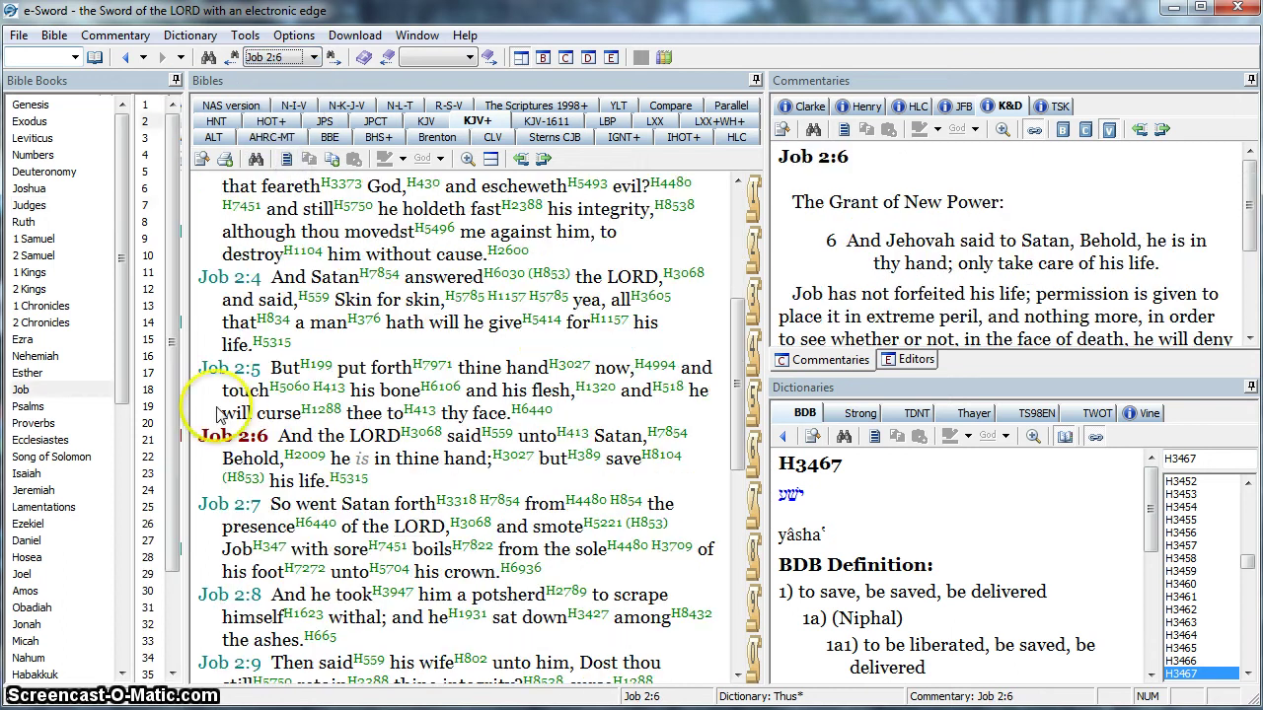
- Add Job 2:6 and Psa 3:7 to the Red Mare verse list
{"action": "right_click", "coordinate": [229, 442]}
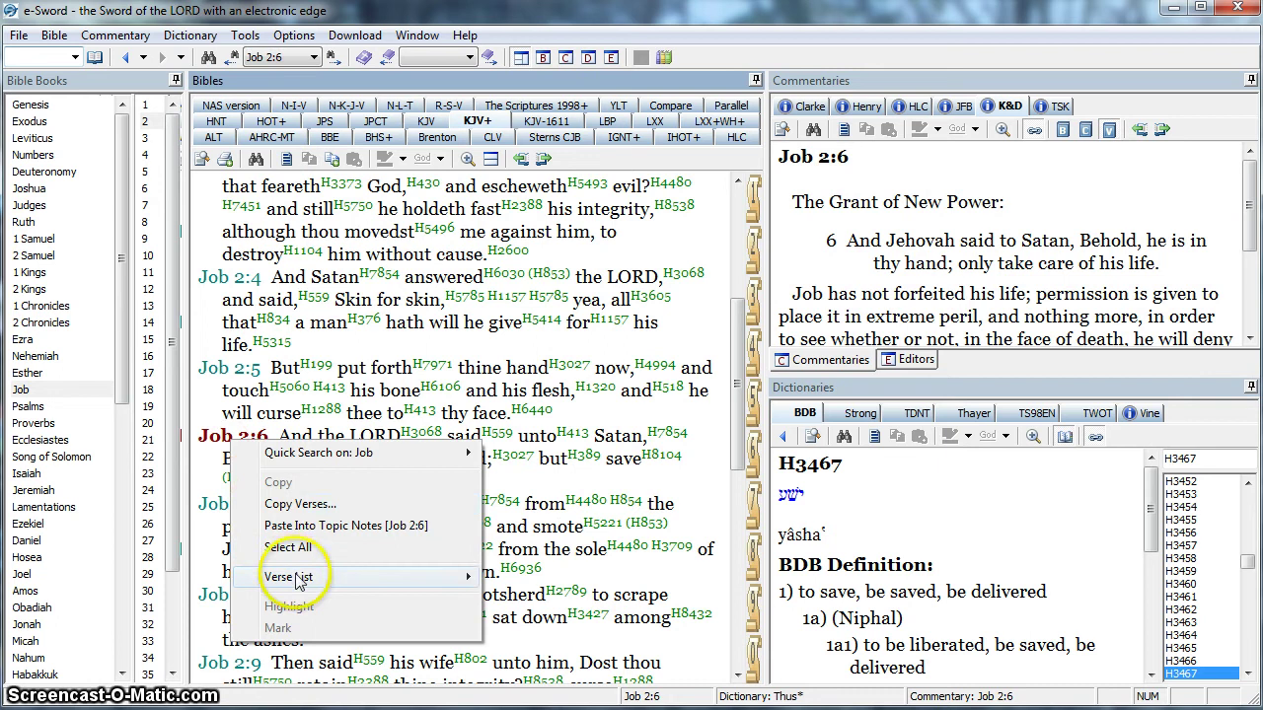
{"action": "mouse_move", "coordinate": [316, 580]}
{"action": "left_click", "coordinate": [507, 574]}
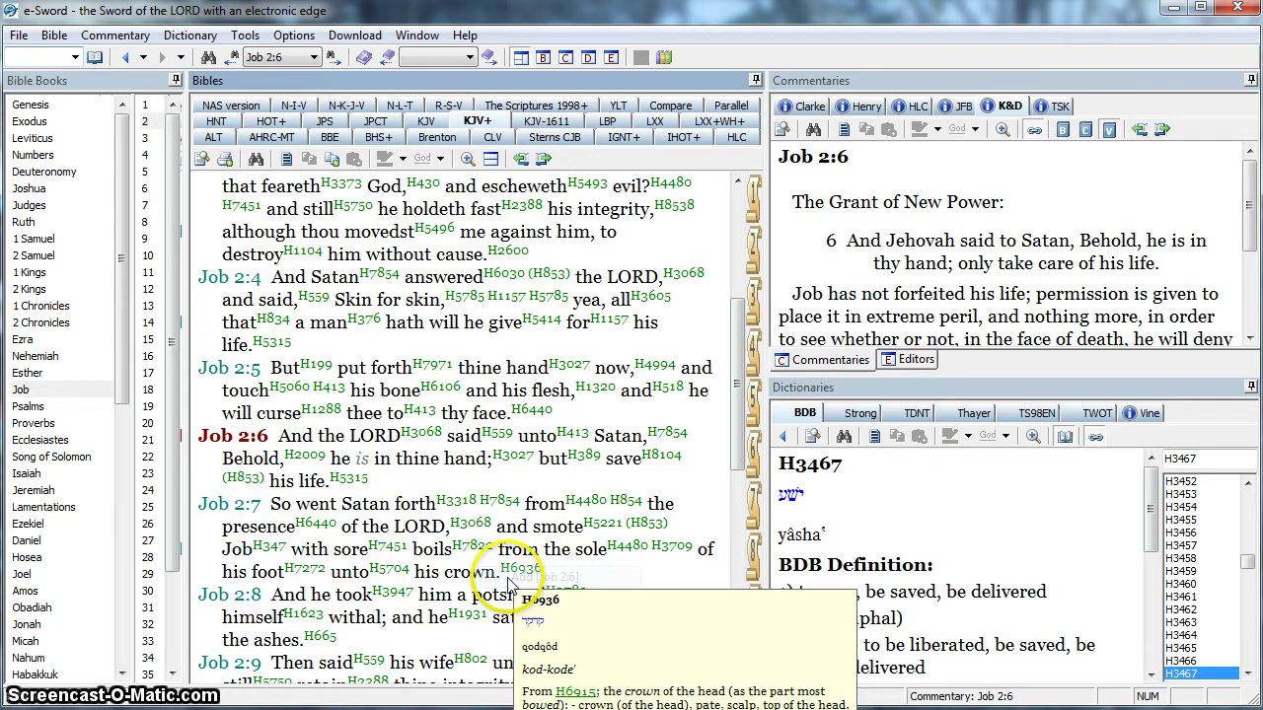
{"action": "left_click", "coordinate": [335, 60]}
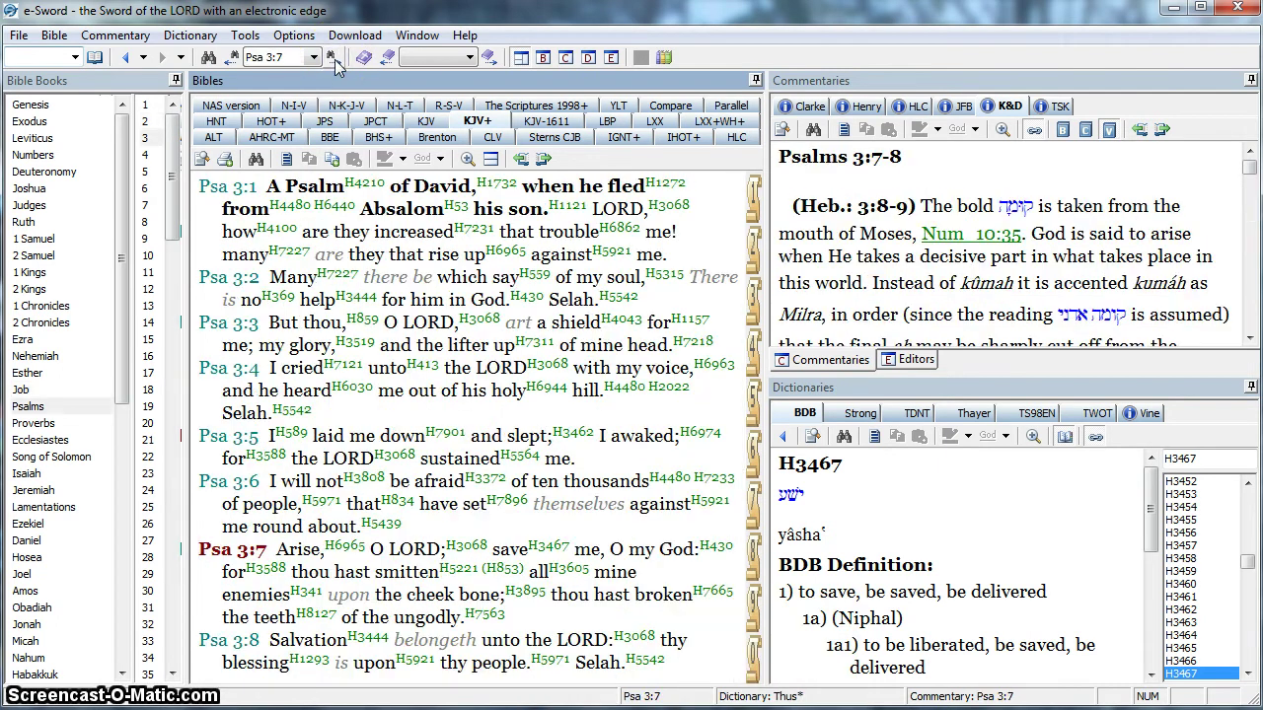
{"action": "right_click", "coordinate": [241, 551]}
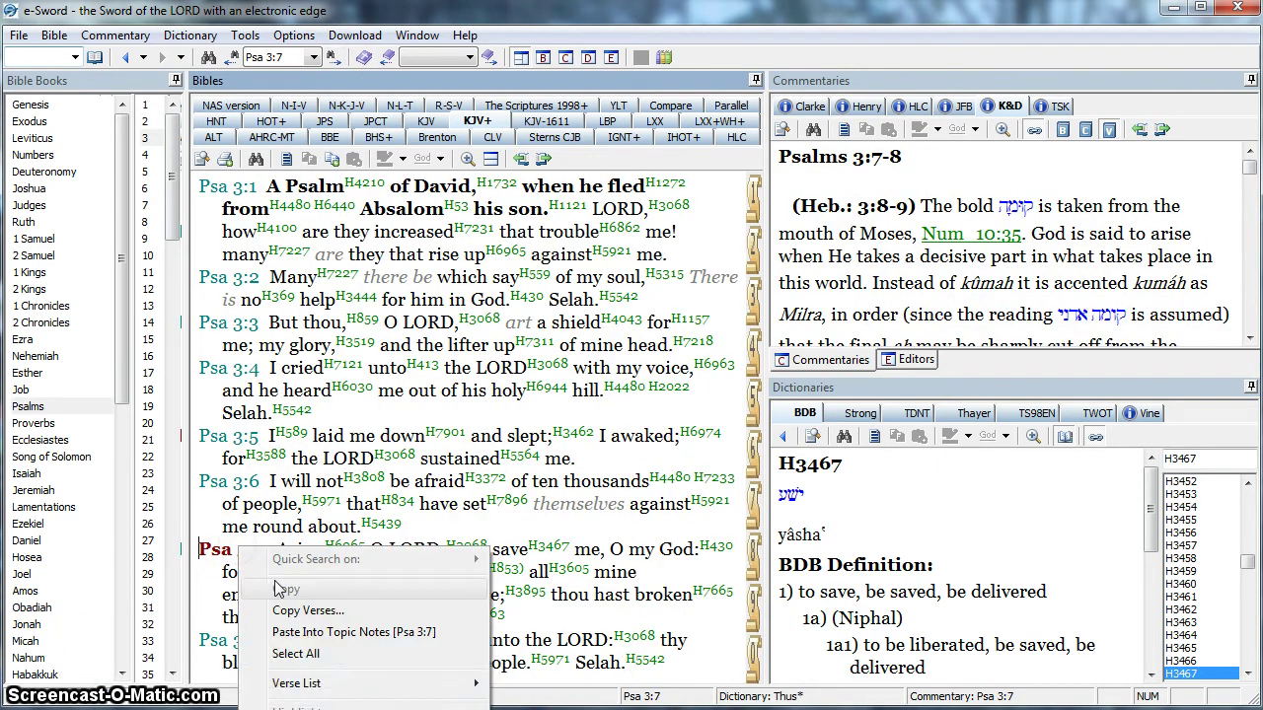
{"action": "mouse_move", "coordinate": [314, 683]}
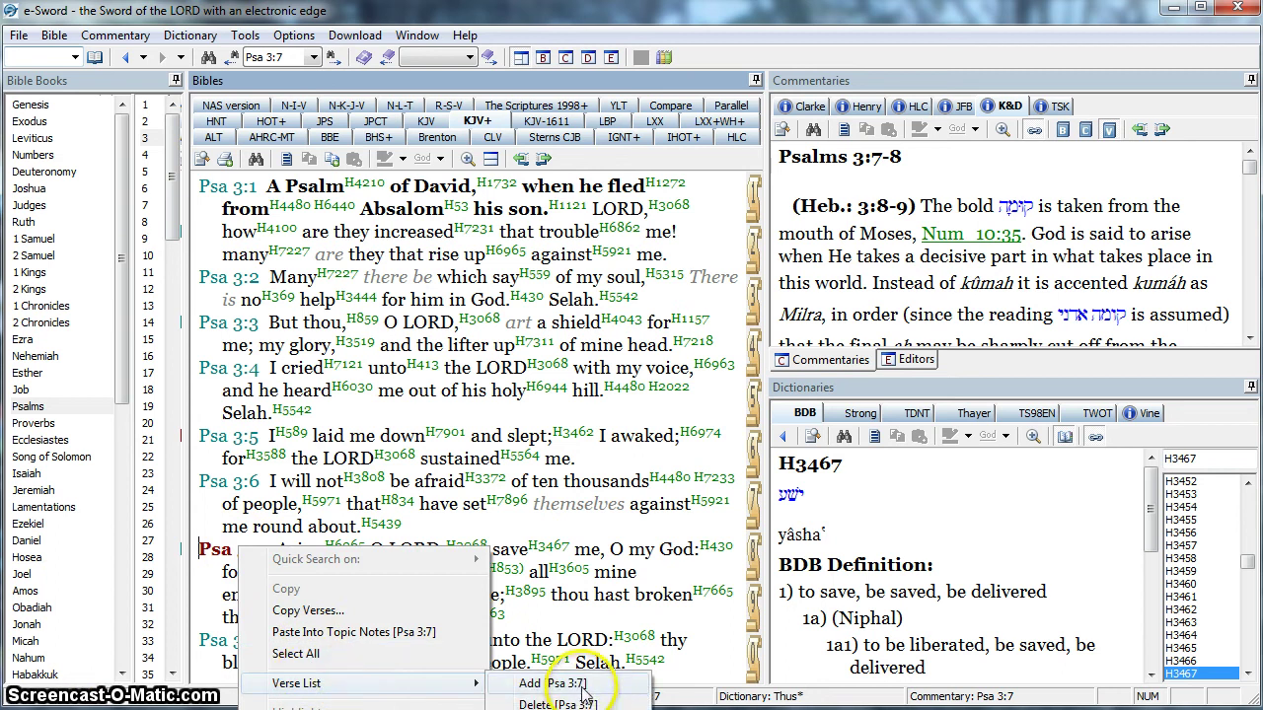
{"action": "left_click", "coordinate": [582, 686]}
- Add Psa 20:6 and Psa 37:40 to the verse list
{"action": "left_click", "coordinate": [313, 57]}
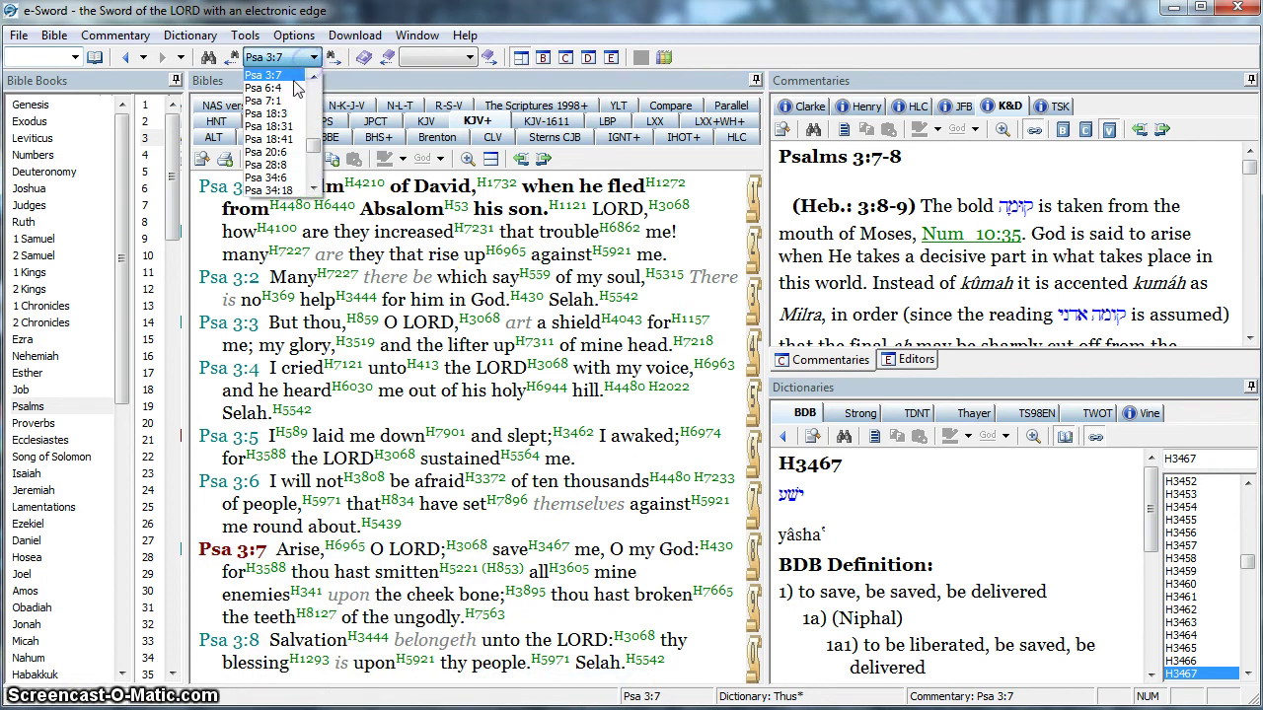
{"action": "left_click", "coordinate": [278, 152]}
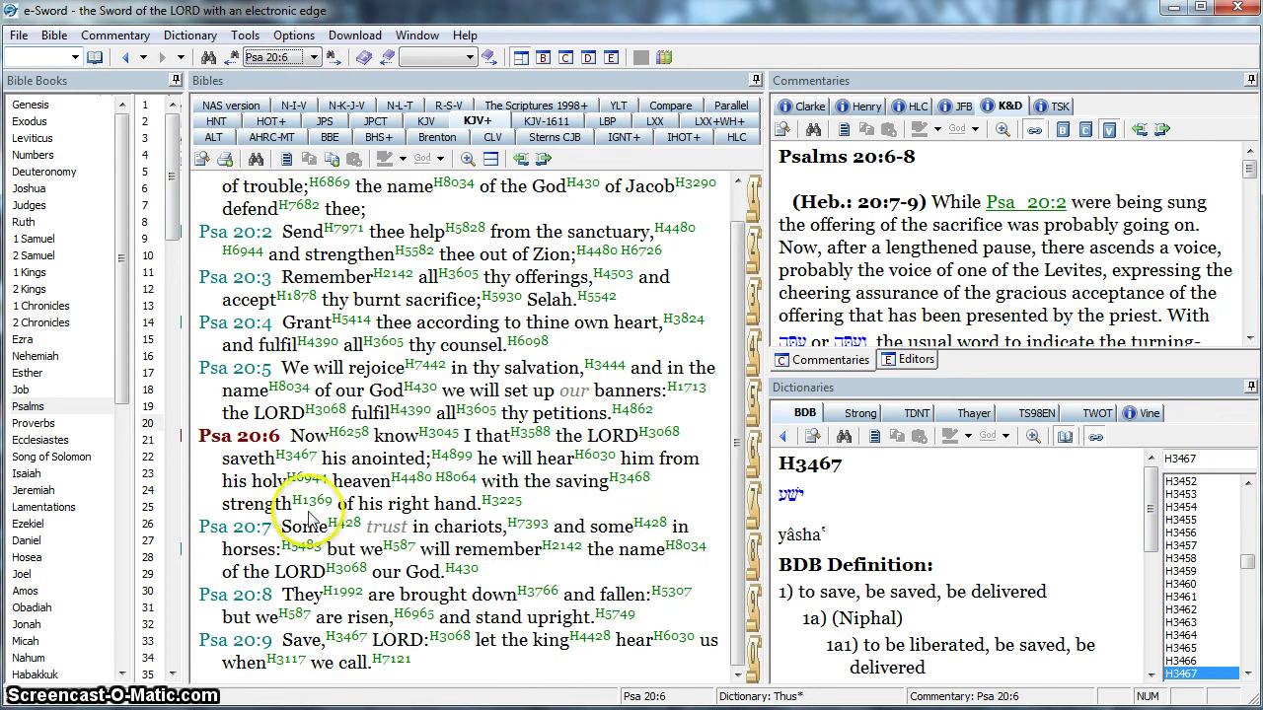
{"action": "right_click", "coordinate": [253, 439]}
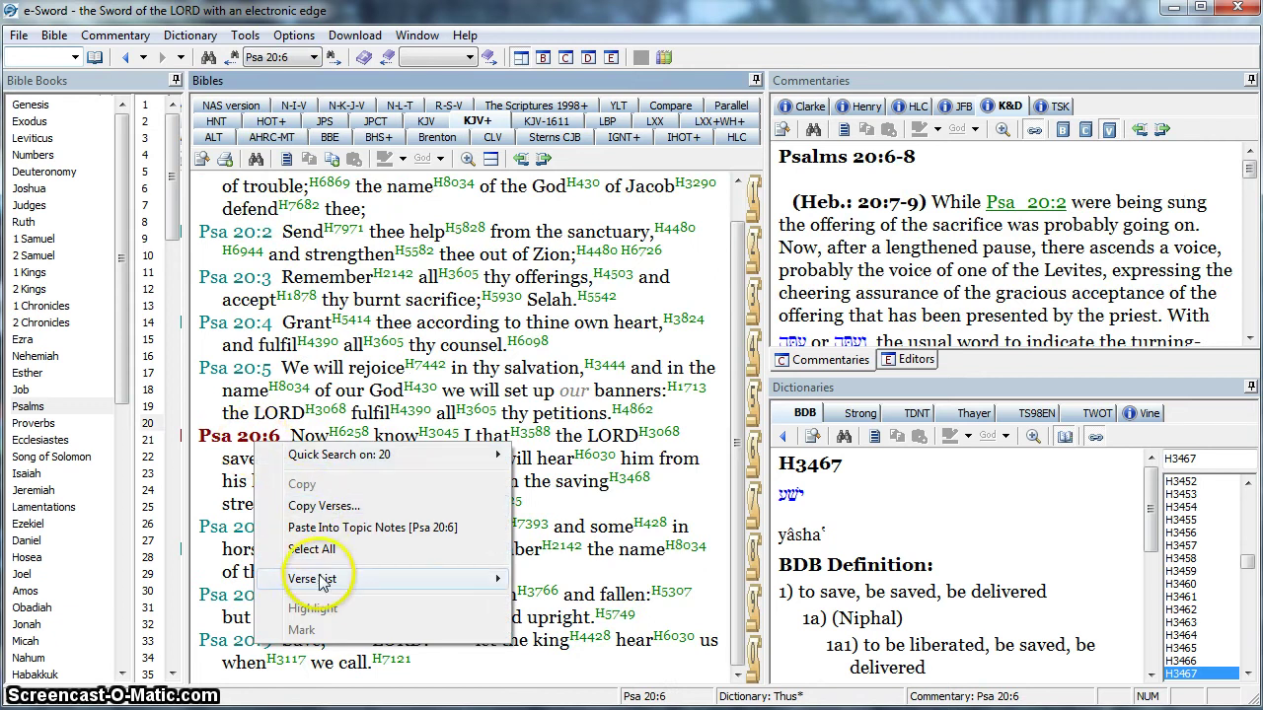
{"action": "mouse_move", "coordinate": [321, 582]}
{"action": "left_click", "coordinate": [537, 558]}
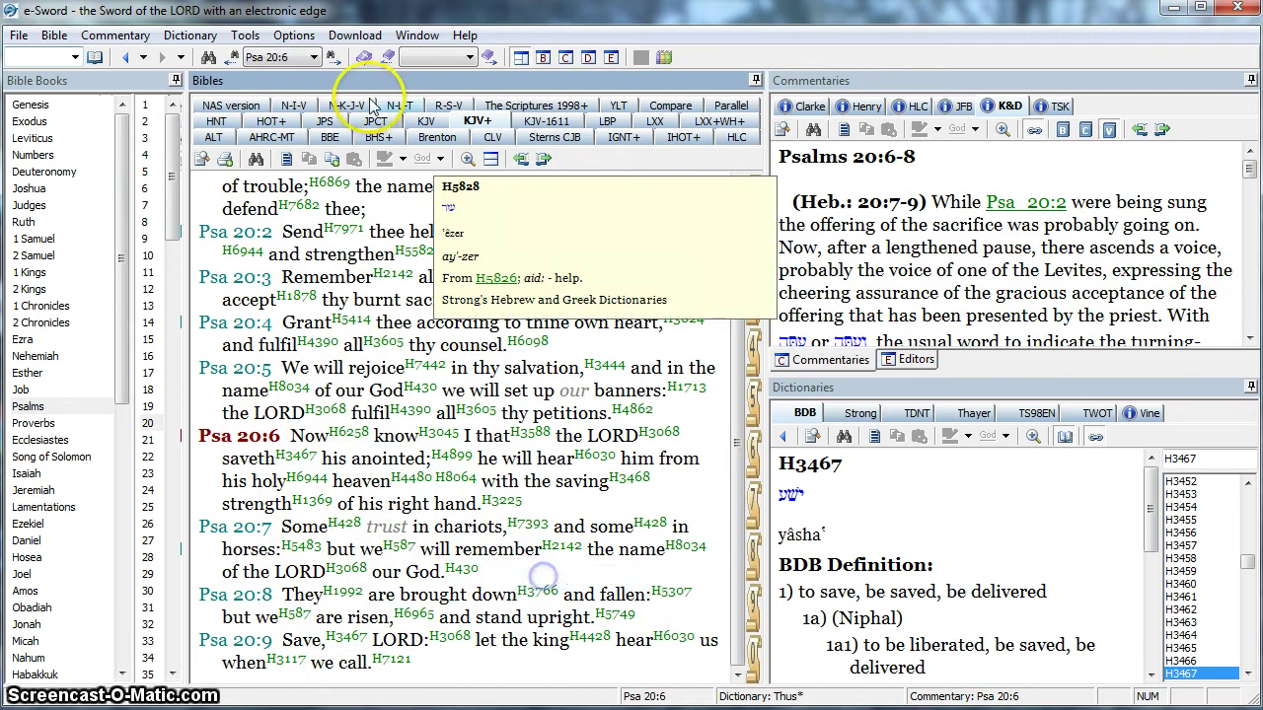
{"action": "left_click", "coordinate": [330, 59]}
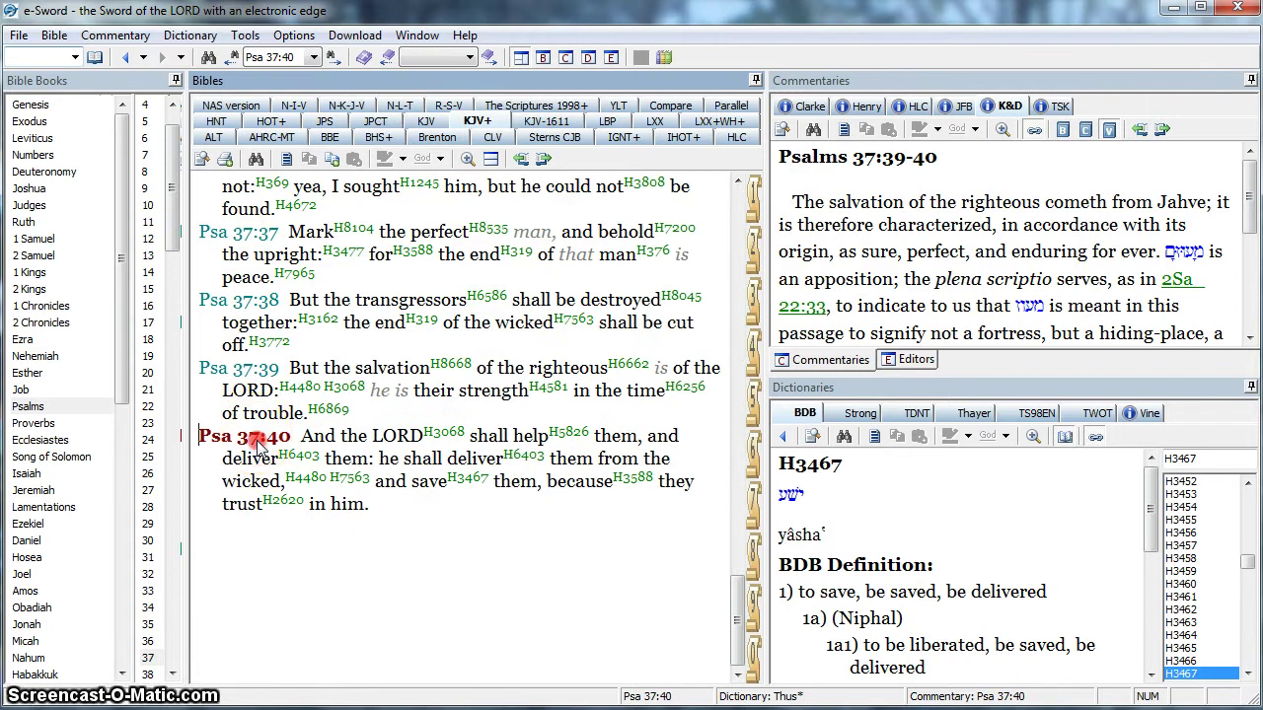
{"action": "right_click", "coordinate": [259, 446]}
{"action": "mouse_move", "coordinate": [330, 578]}
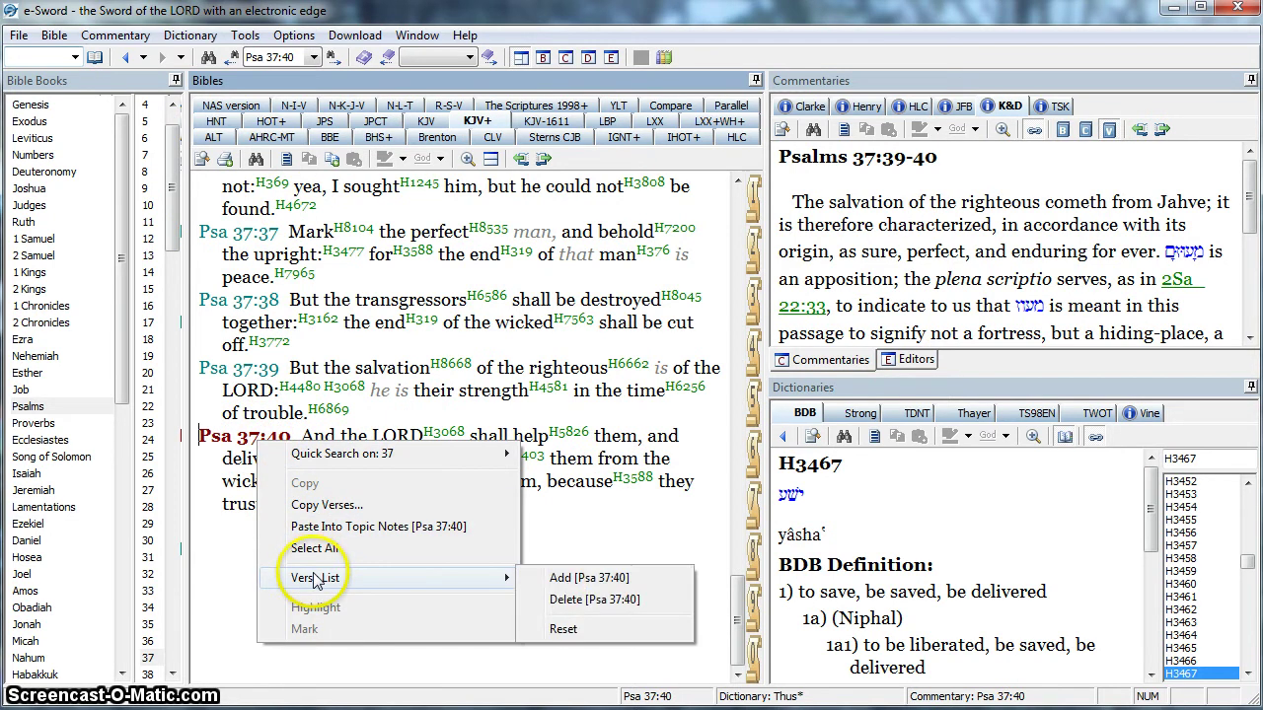
{"action": "left_click", "coordinate": [552, 580]}
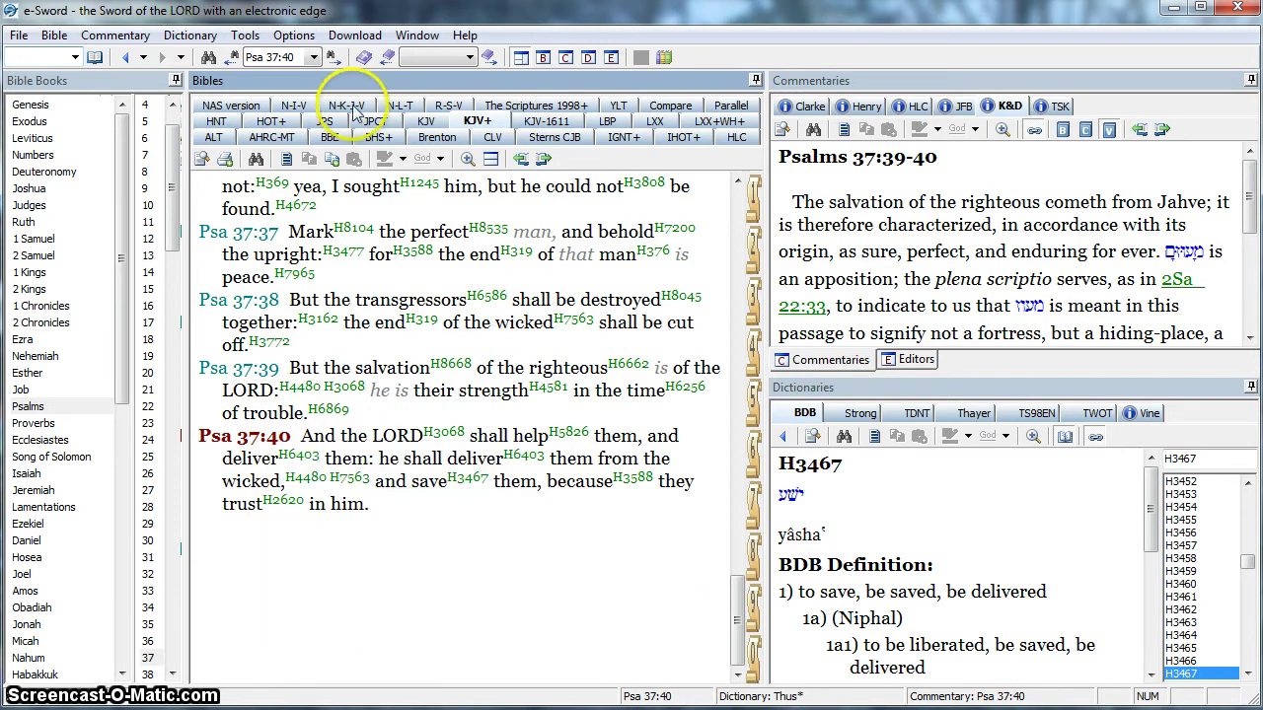
- Jump to Psa 107:13 and add it to the verse list
{"action": "left_click", "coordinate": [314, 58]}
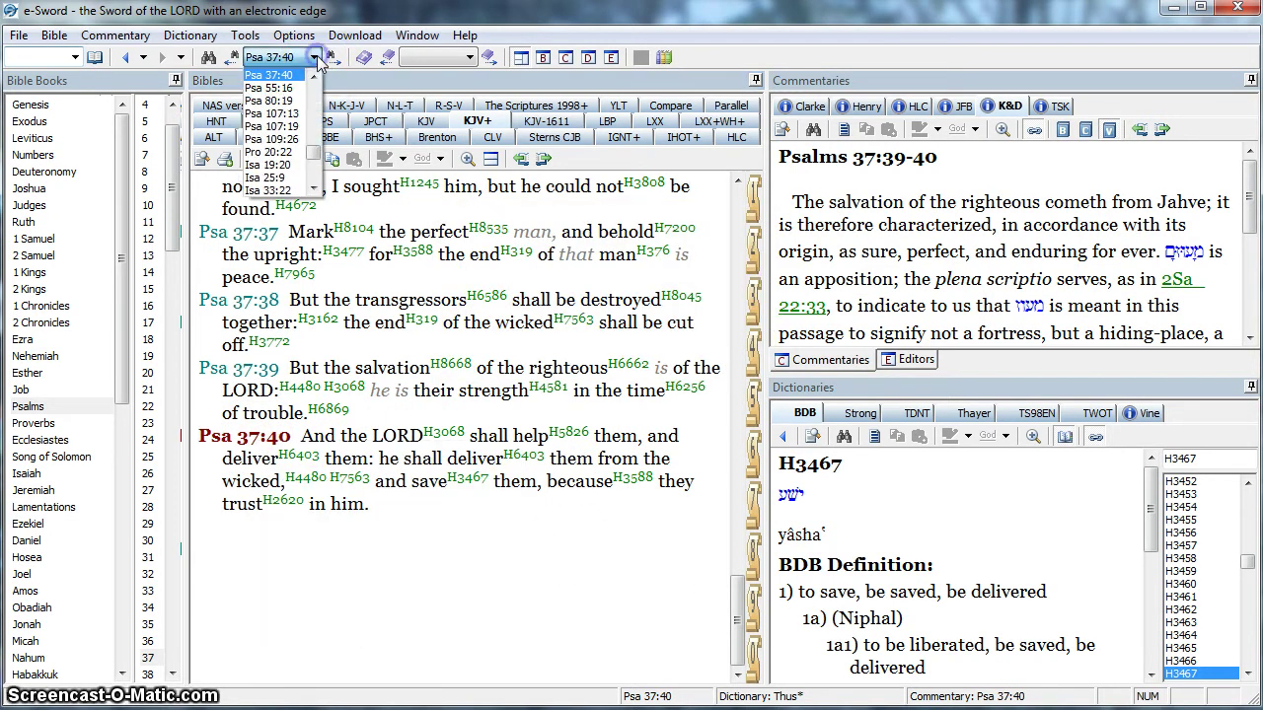
{"action": "left_click", "coordinate": [280, 114]}
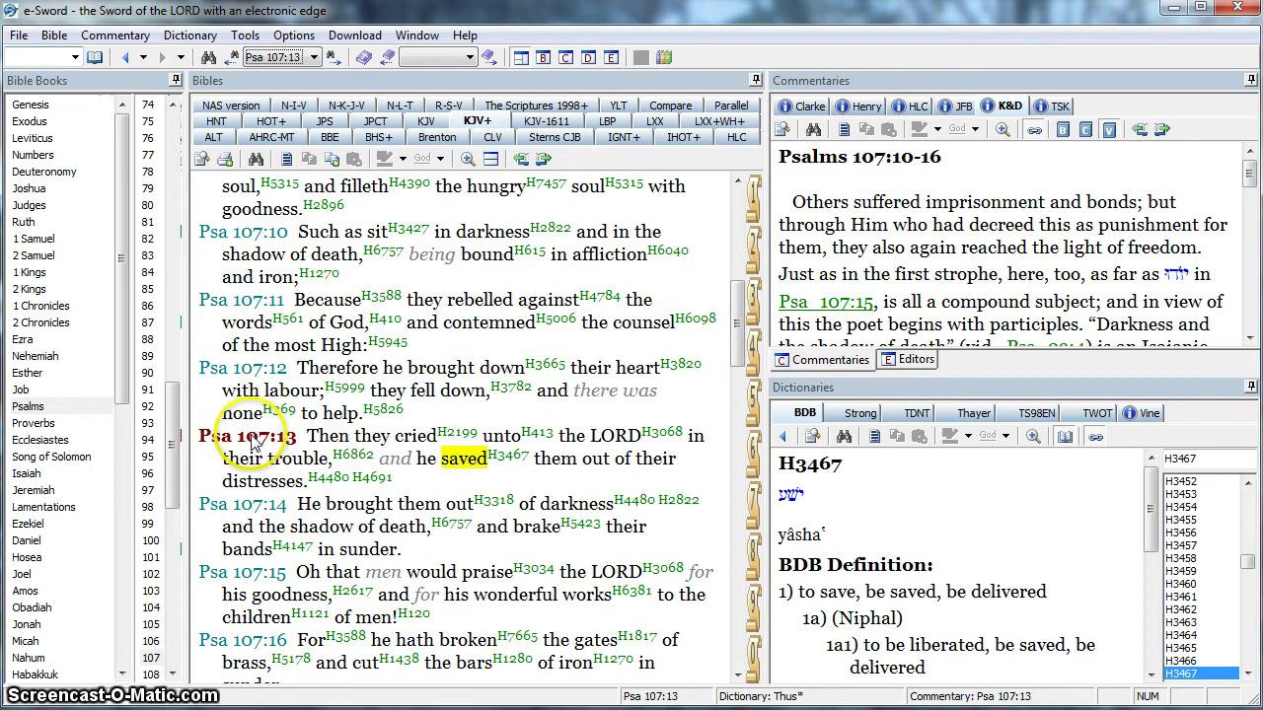
{"action": "right_click", "coordinate": [253, 439]}
{"action": "mouse_move", "coordinate": [344, 580]}
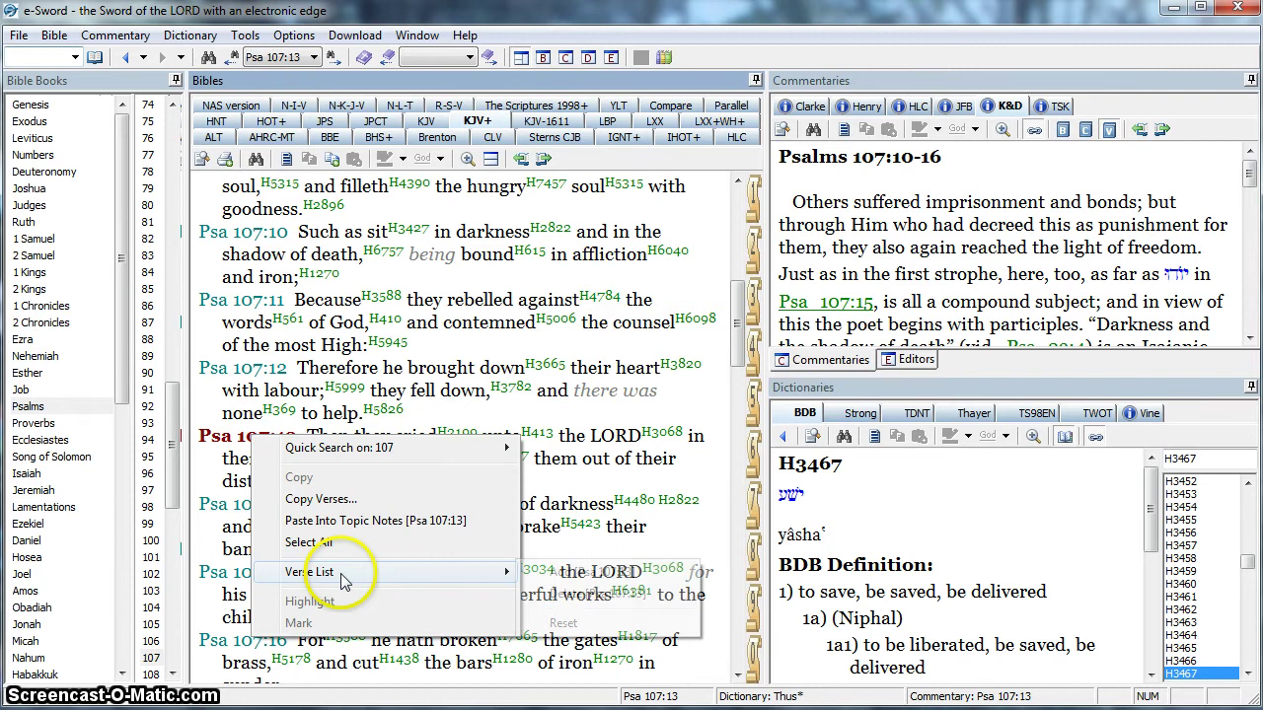
{"action": "left_click", "coordinate": [568, 573]}
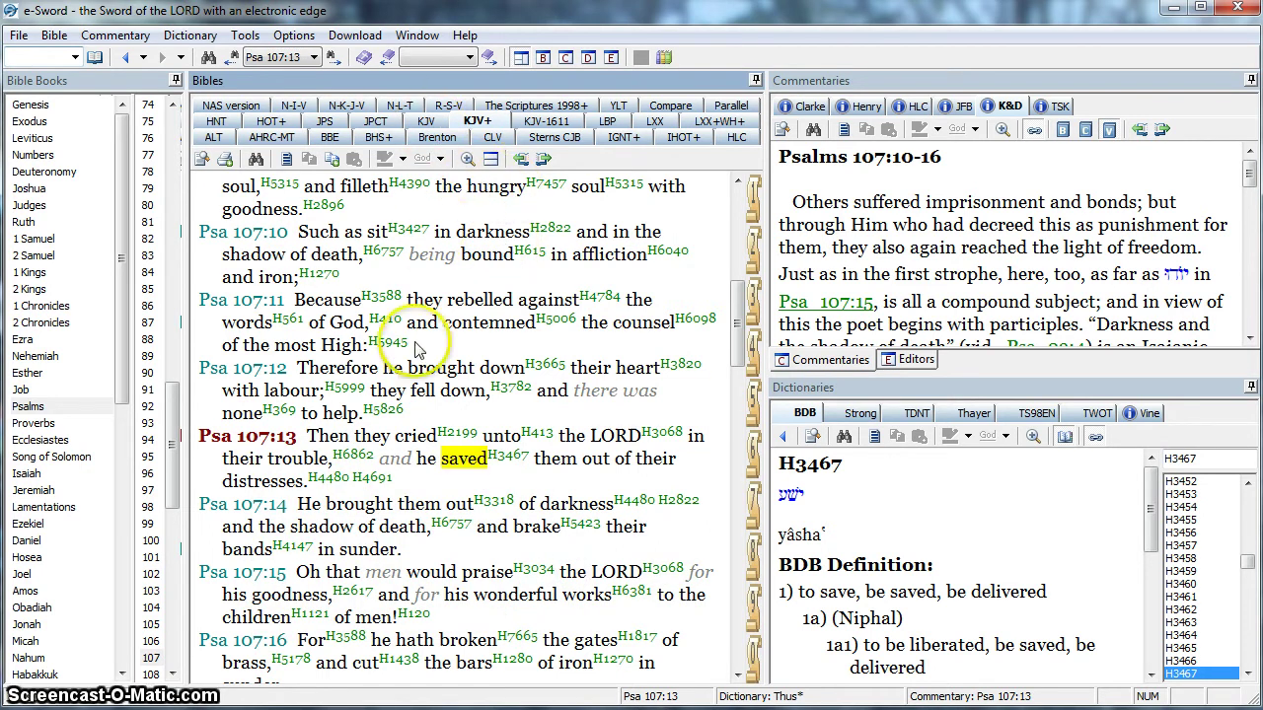
- Search the KJV+ Bible for all words 'lord hope' and accept the 26 verse results
{"action": "left_click", "coordinate": [208, 58]}
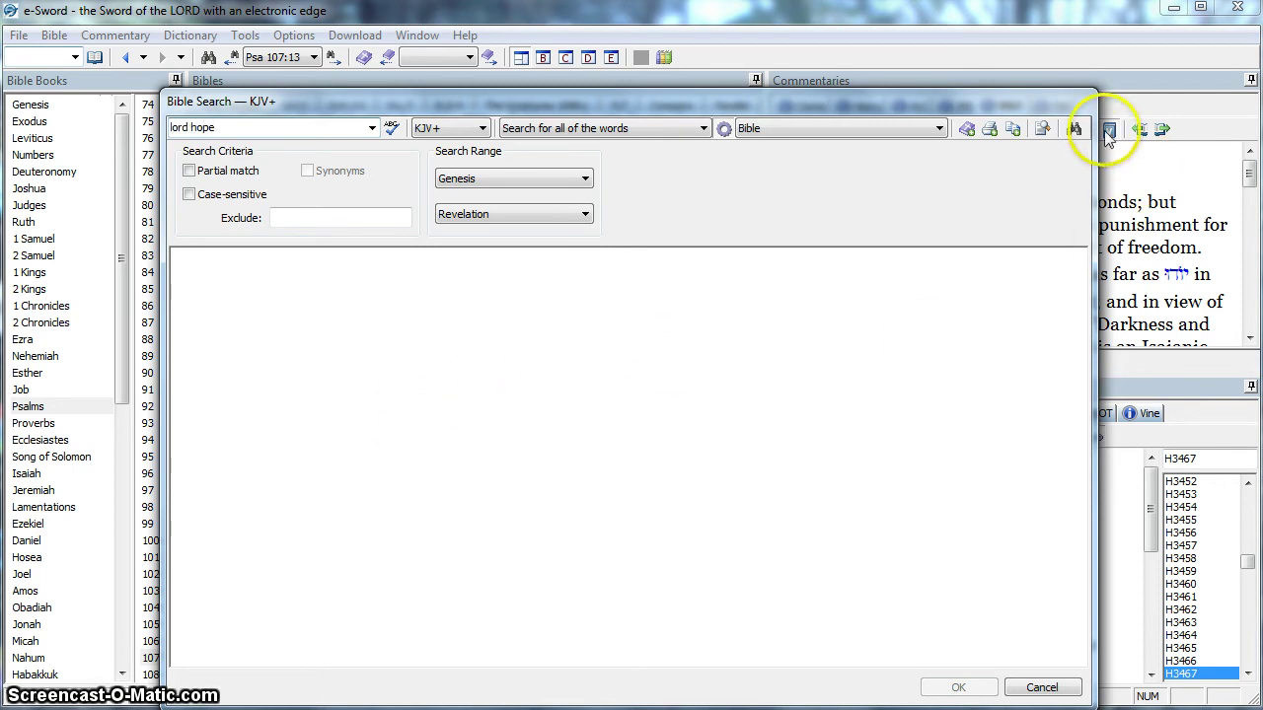
{"action": "left_click", "coordinate": [1075, 128]}
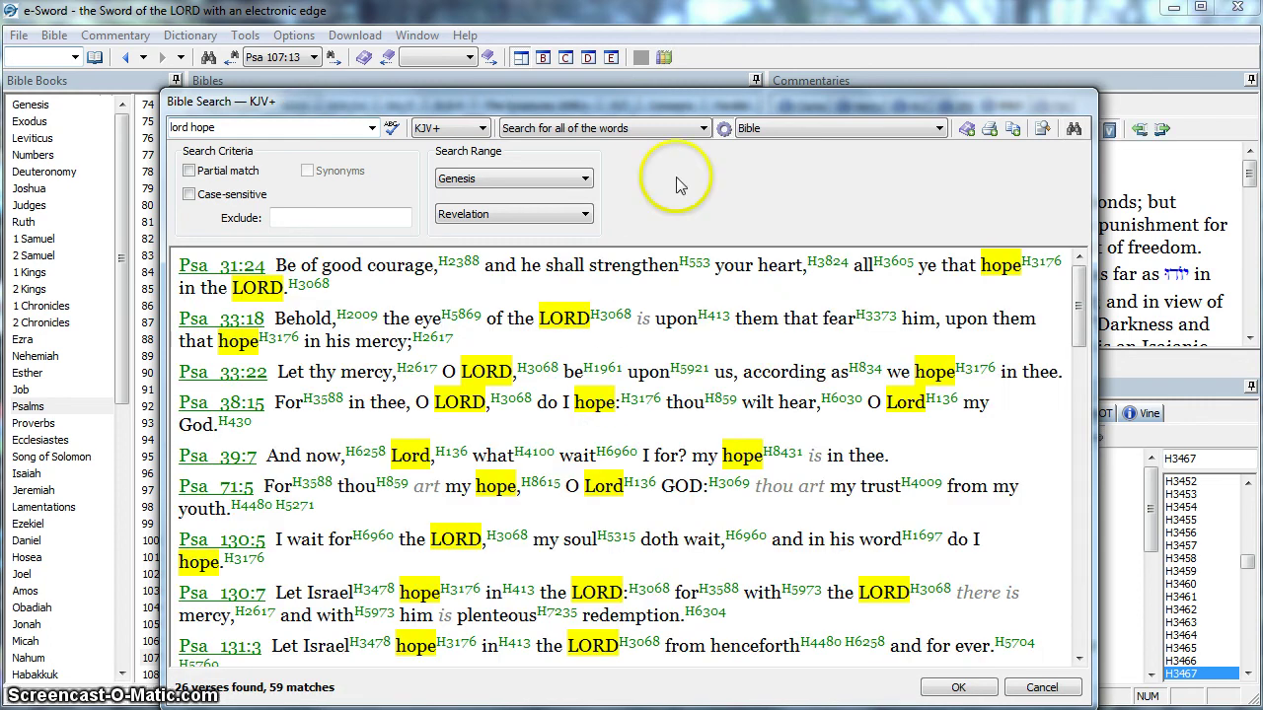
{"action": "left_click_drag", "start_coordinate": [666, 107], "coordinate": [667, 91]}
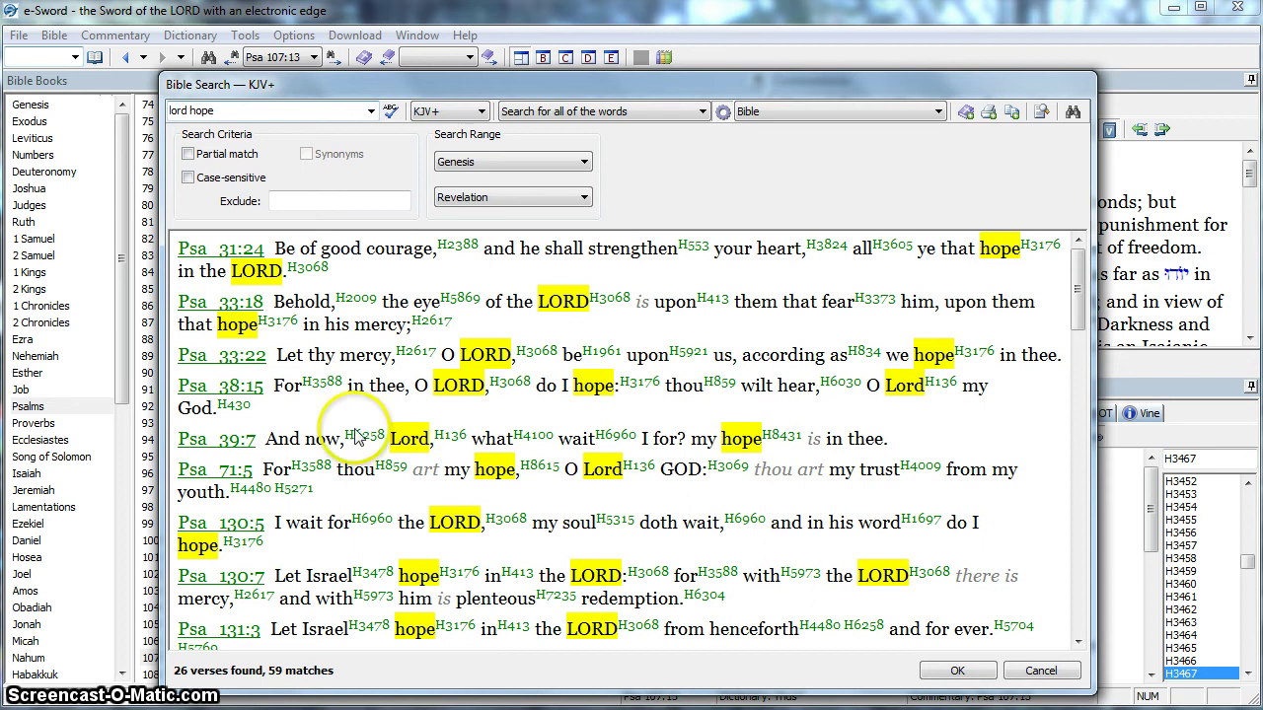
{"action": "right_click", "coordinate": [366, 363]}
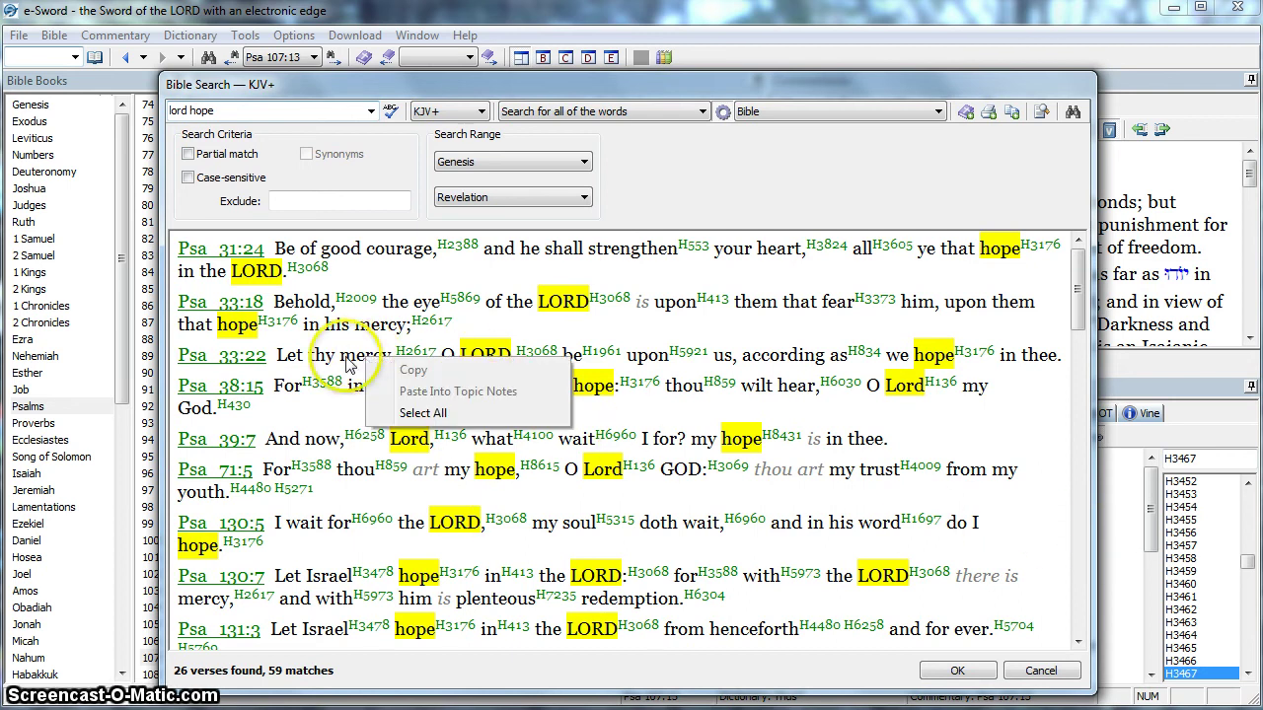
{"action": "left_click", "coordinate": [347, 365]}
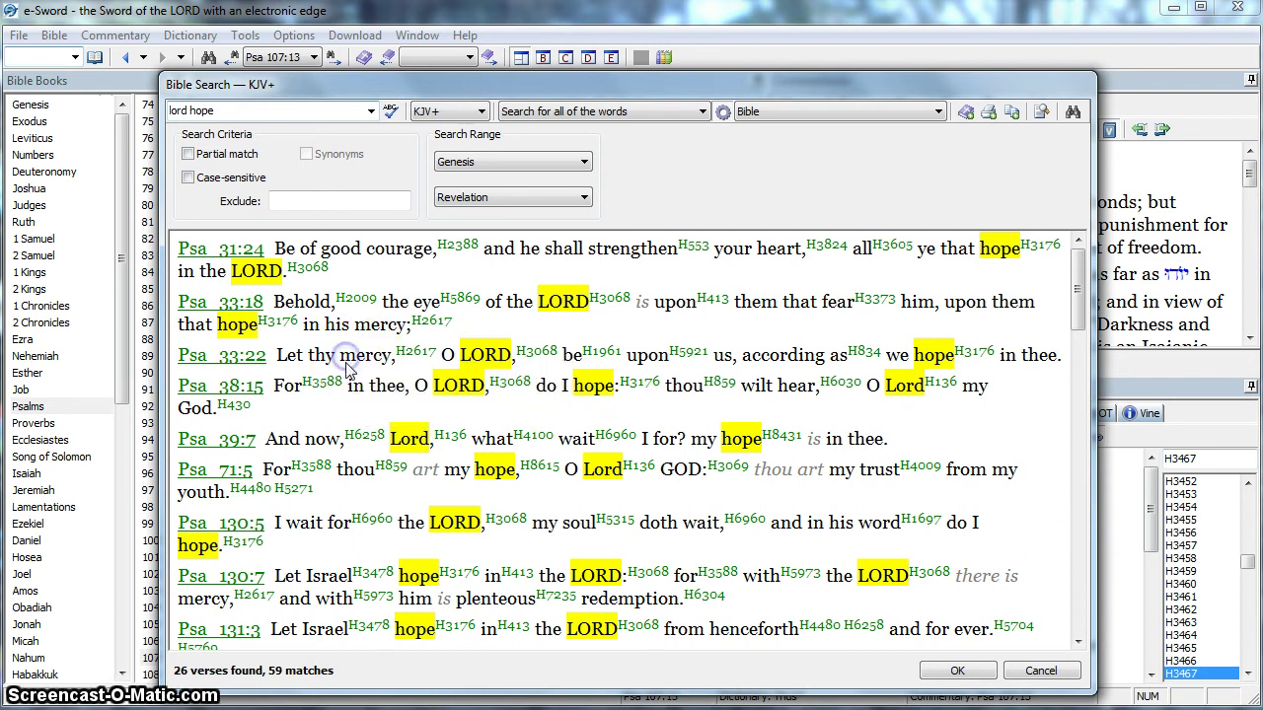
{"action": "left_click", "coordinate": [955, 672]}
- Add the first search result, Psa 31:24, to the verse list
{"action": "left_click", "coordinate": [315, 57]}
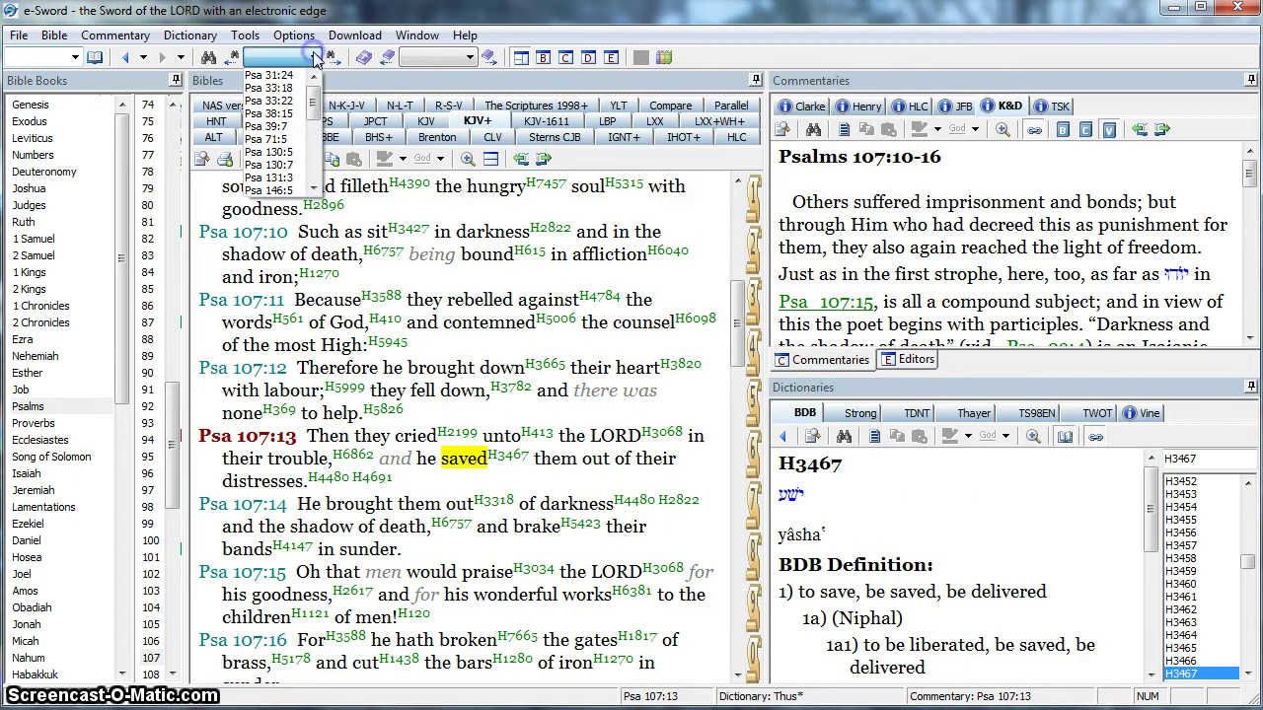
{"action": "left_click", "coordinate": [276, 76]}
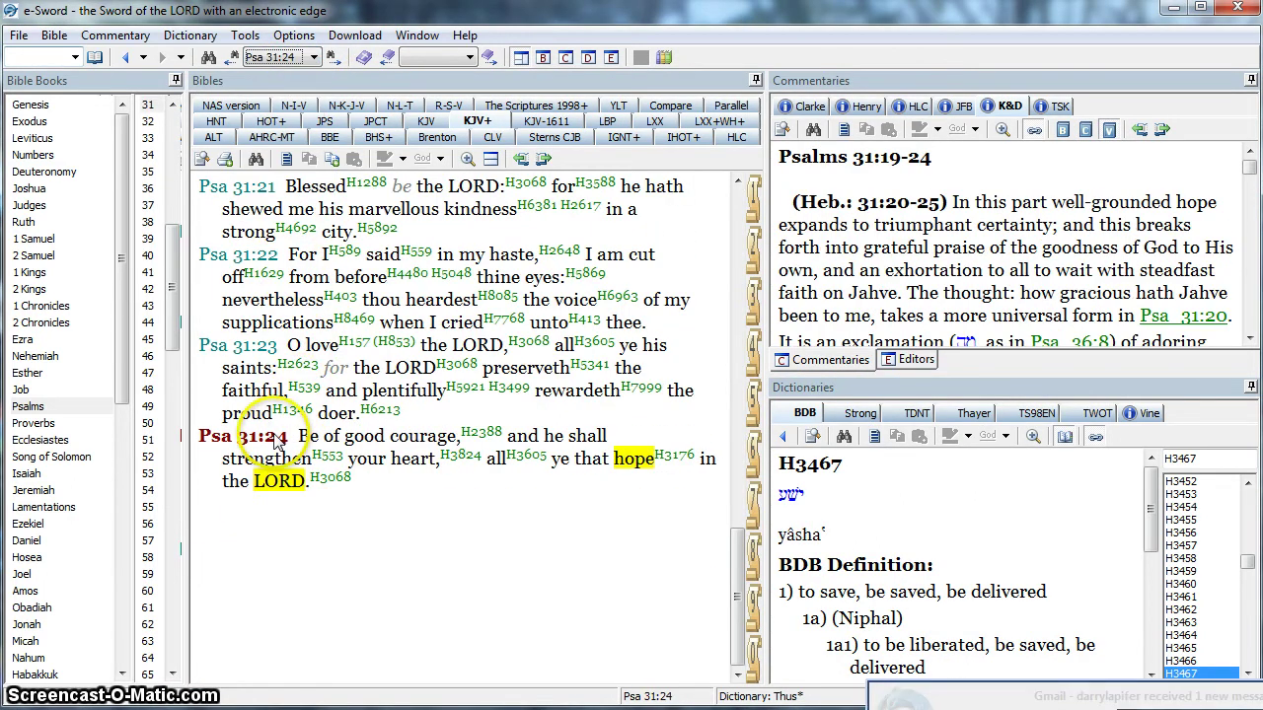
{"action": "right_click", "coordinate": [276, 441]}
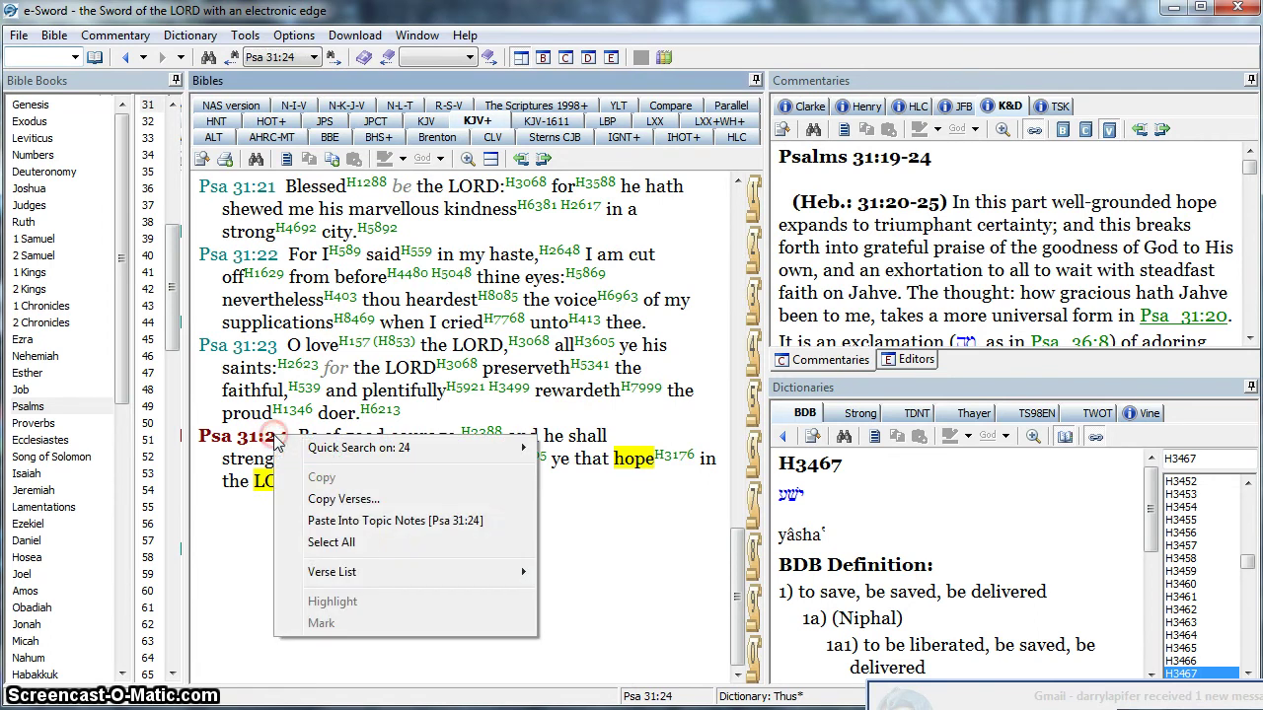
{"action": "mouse_move", "coordinate": [395, 572]}
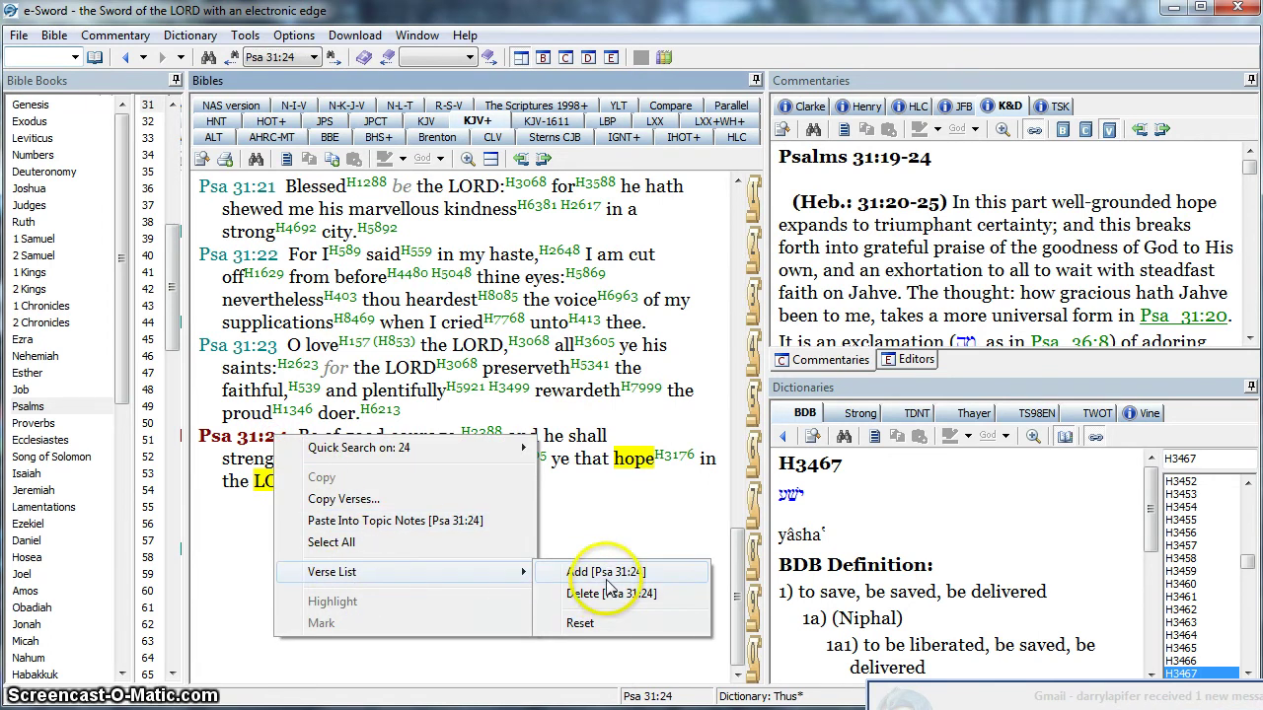
{"action": "left_click", "coordinate": [604, 572]}
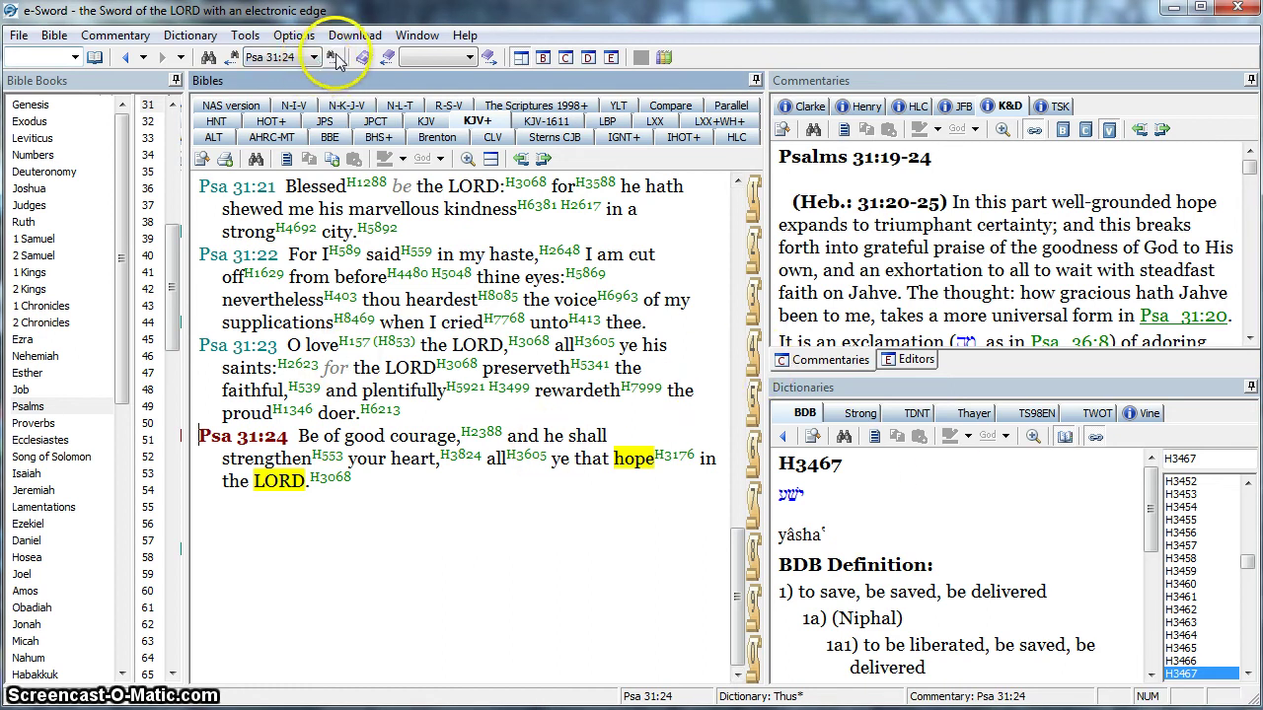
- Step through the results to Psa 39:7 and add it to the verse list
{"action": "left_click", "coordinate": [333, 57]}
{"action": "left_click", "coordinate": [334, 58]}
{"action": "left_click", "coordinate": [334, 57]}
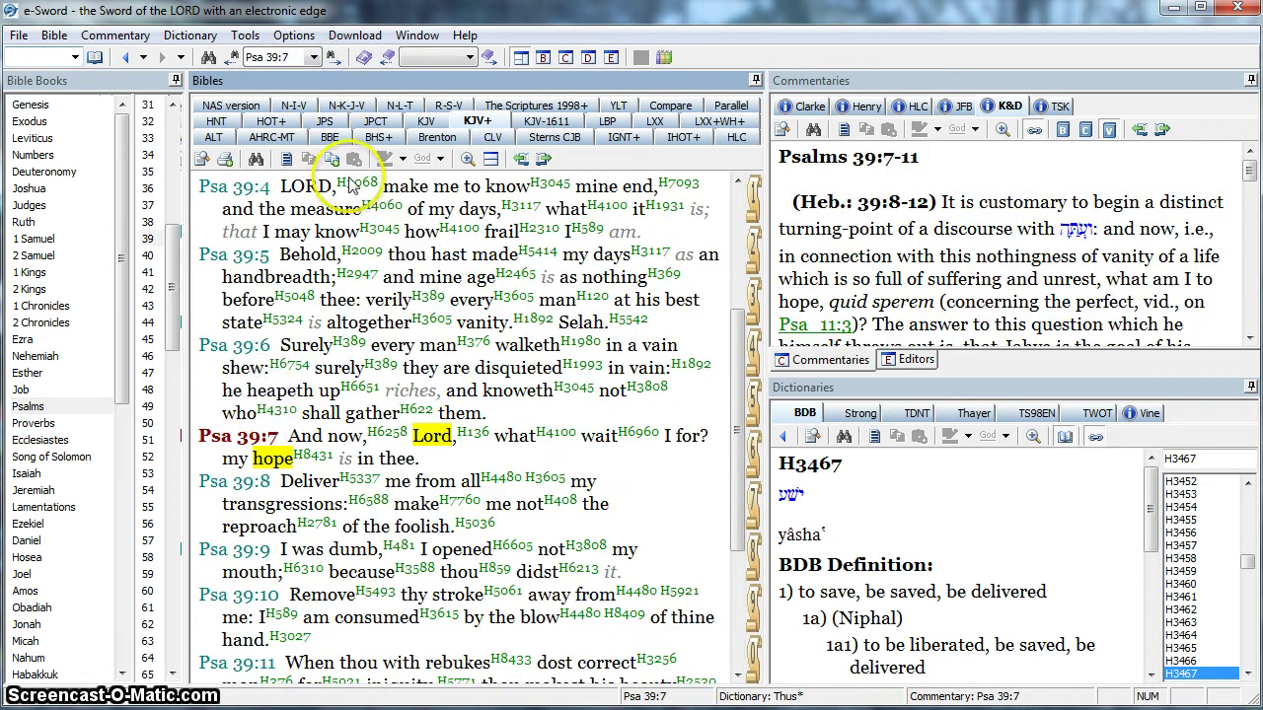
{"action": "right_click", "coordinate": [232, 444]}
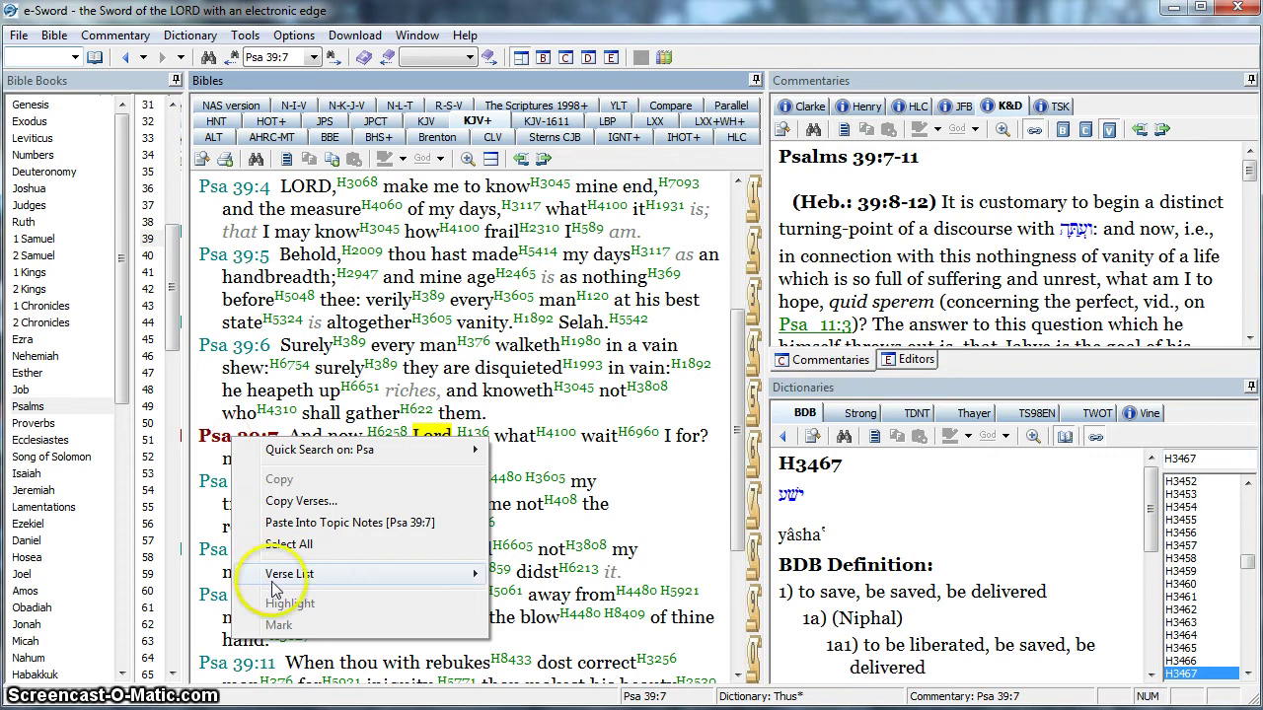
{"action": "mouse_move", "coordinate": [283, 573]}
{"action": "left_click", "coordinate": [600, 576]}
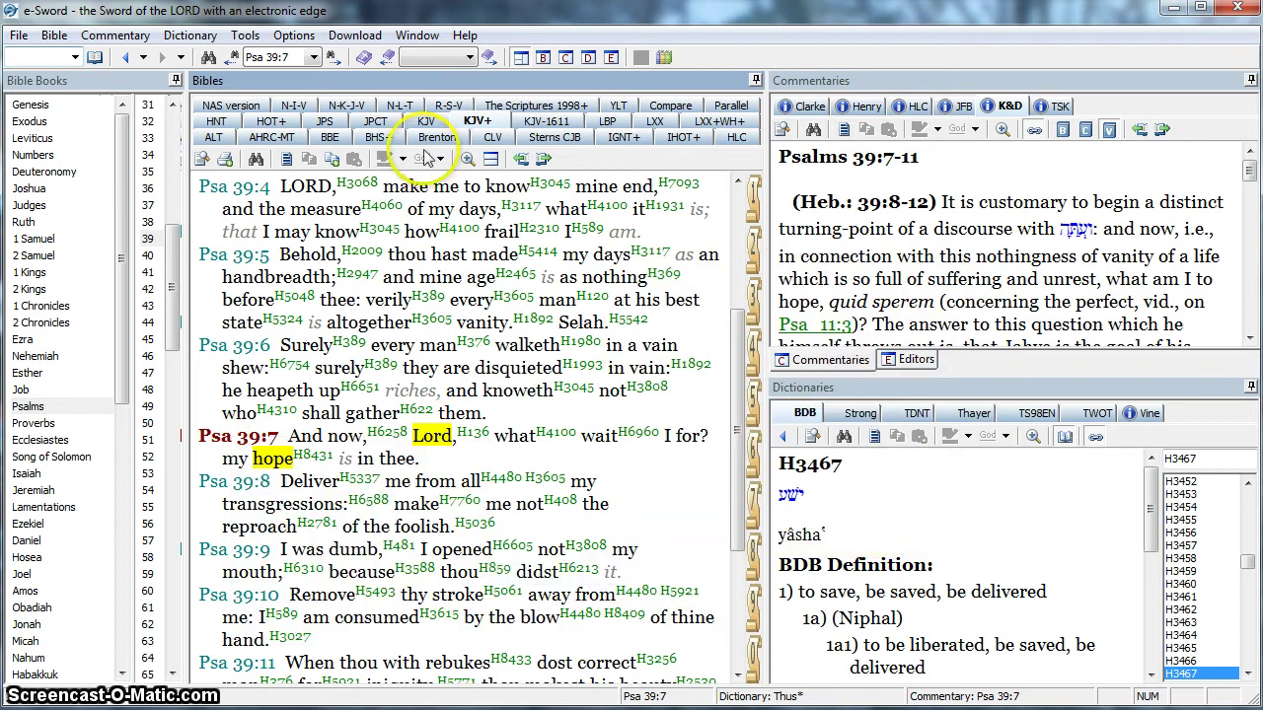
- Jump to the result Jer 17:7 and add it to the verse list
{"action": "left_click", "coordinate": [313, 57]}
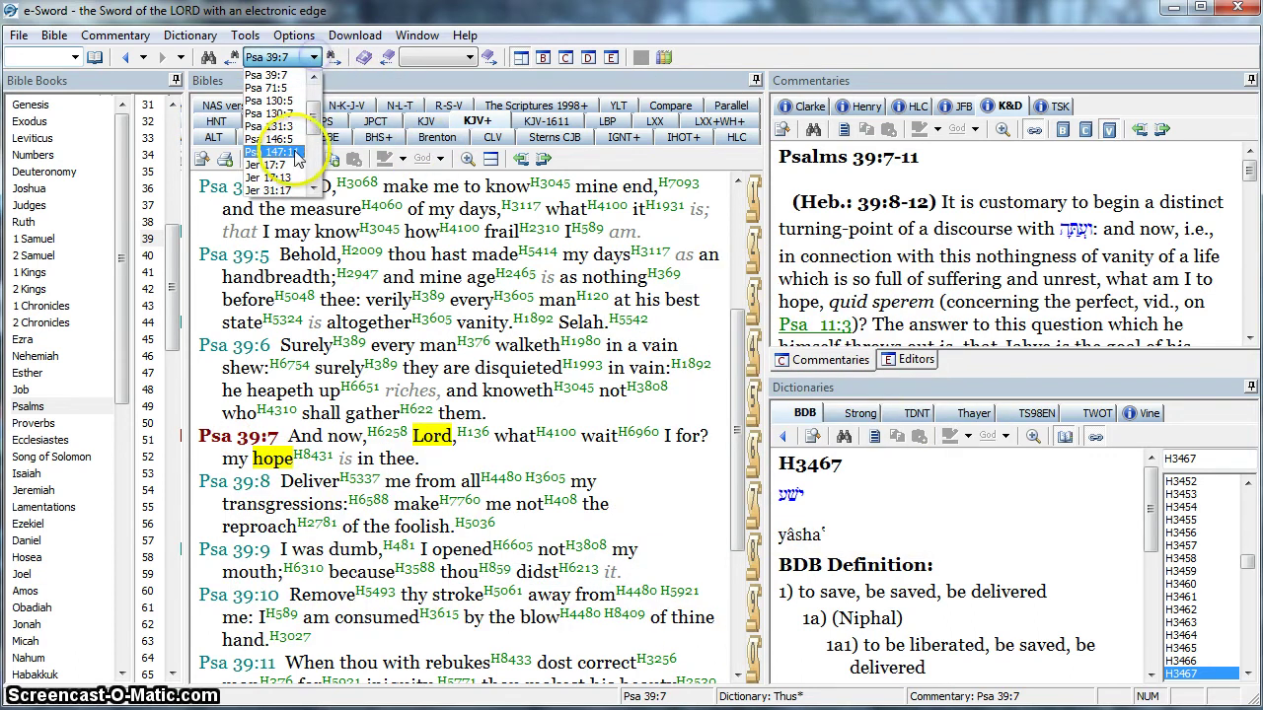
{"action": "left_click", "coordinate": [287, 159]}
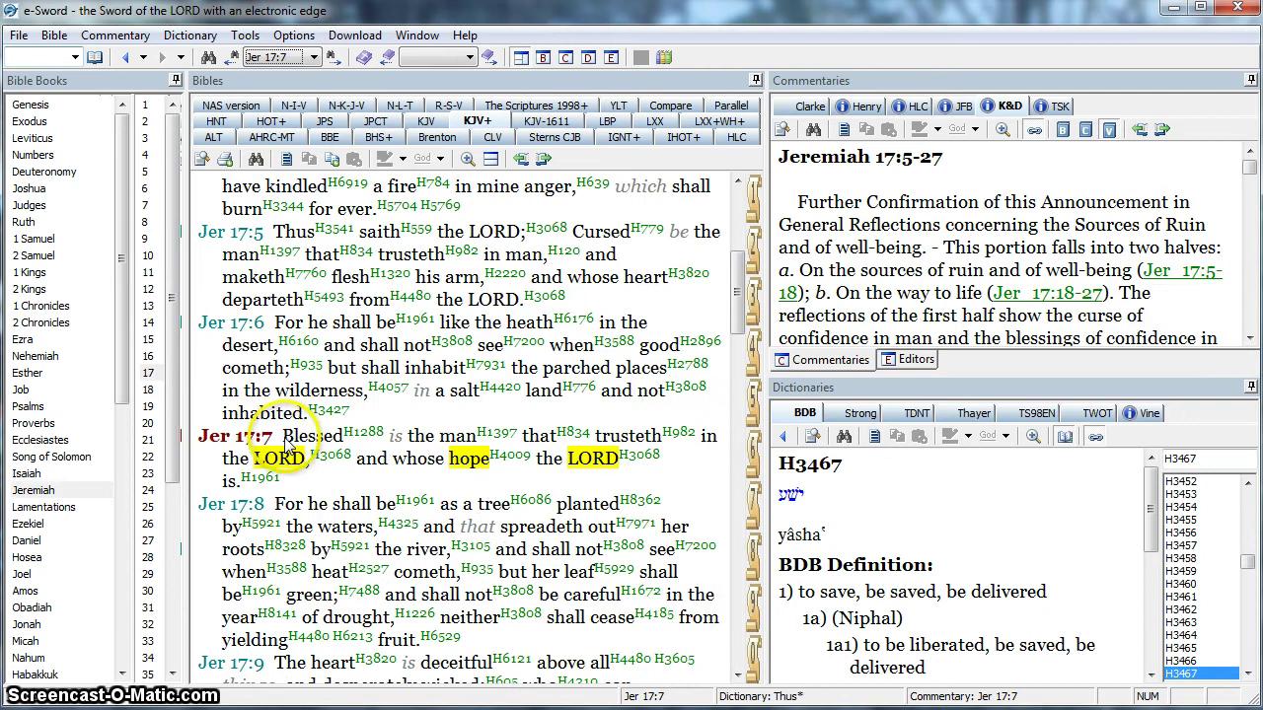
{"action": "right_click", "coordinate": [278, 450]}
{"action": "mouse_move", "coordinate": [331, 573]}
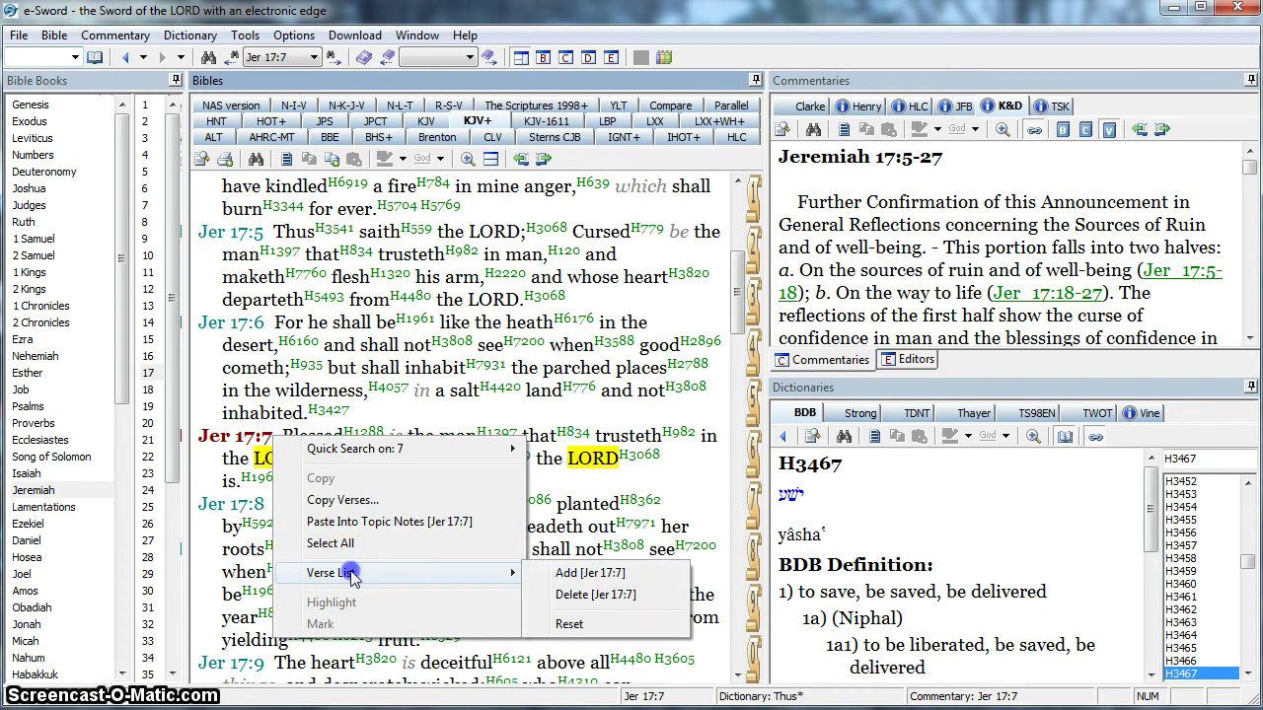
{"action": "left_click", "coordinate": [632, 574]}
{"action": "mouse_move", "coordinate": [633, 576]}
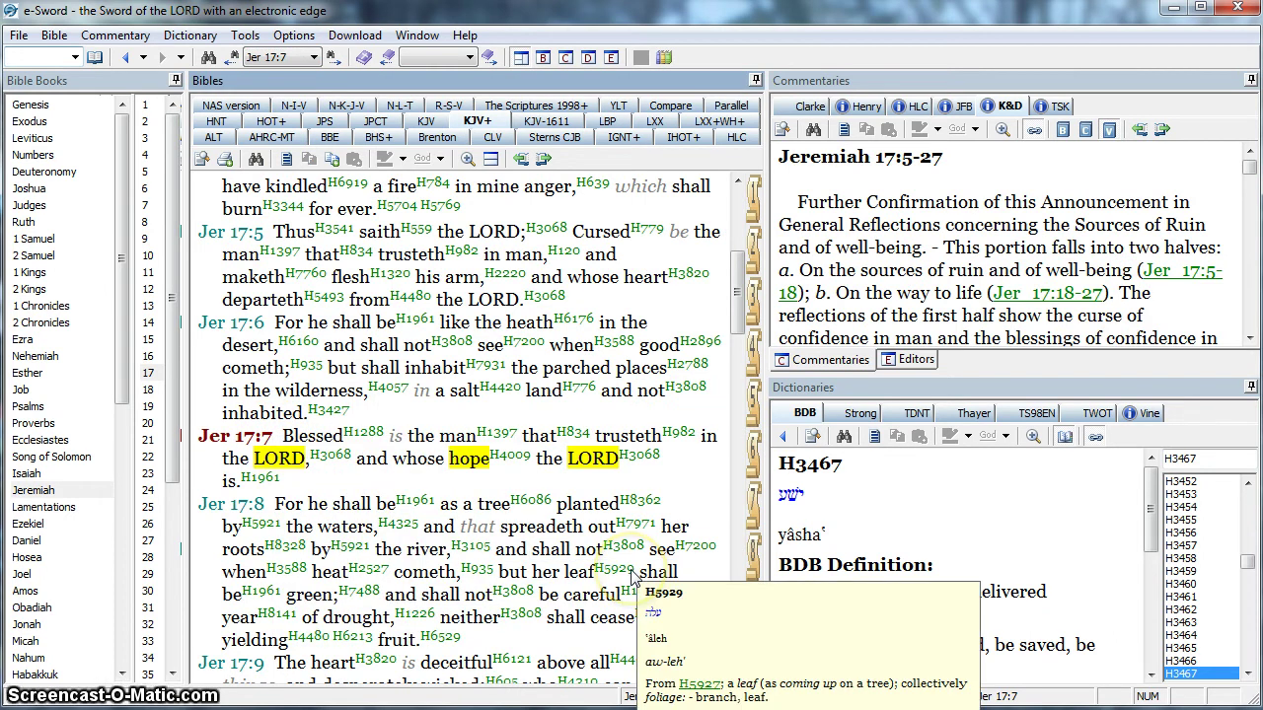
{"action": "mouse_move", "coordinate": [484, 264]}
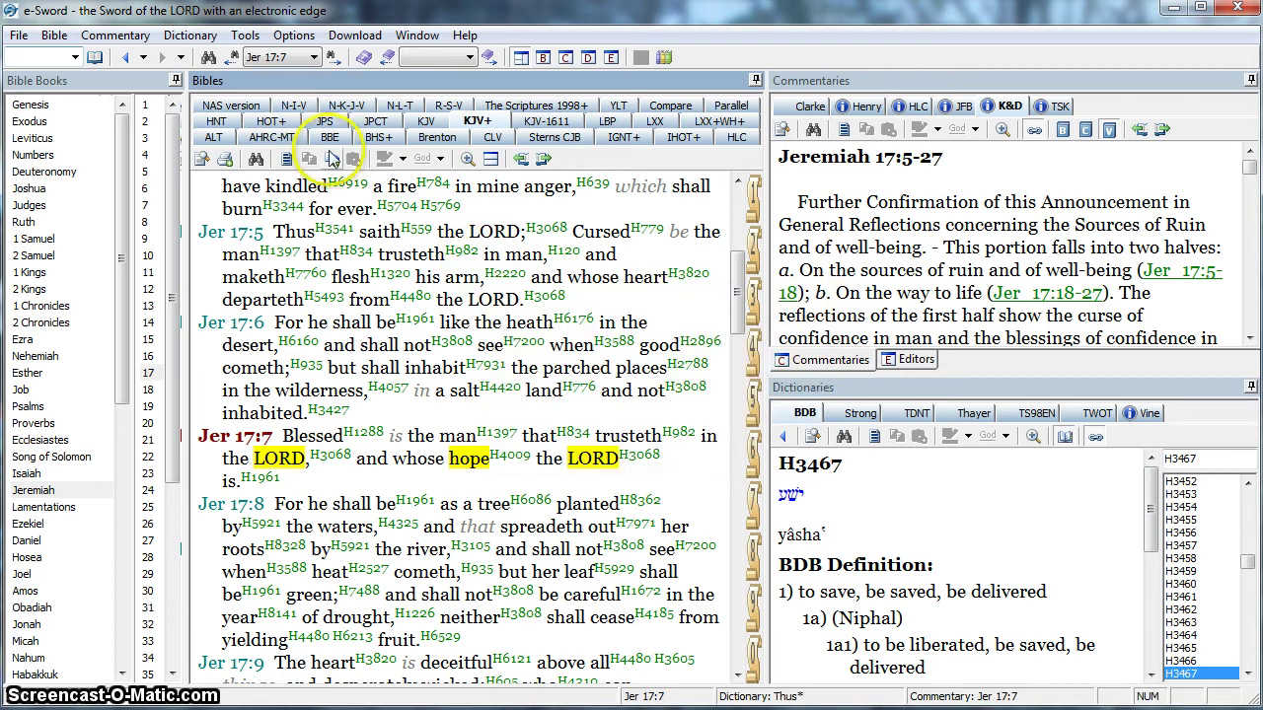
{"action": "left_click", "coordinate": [54, 36]}
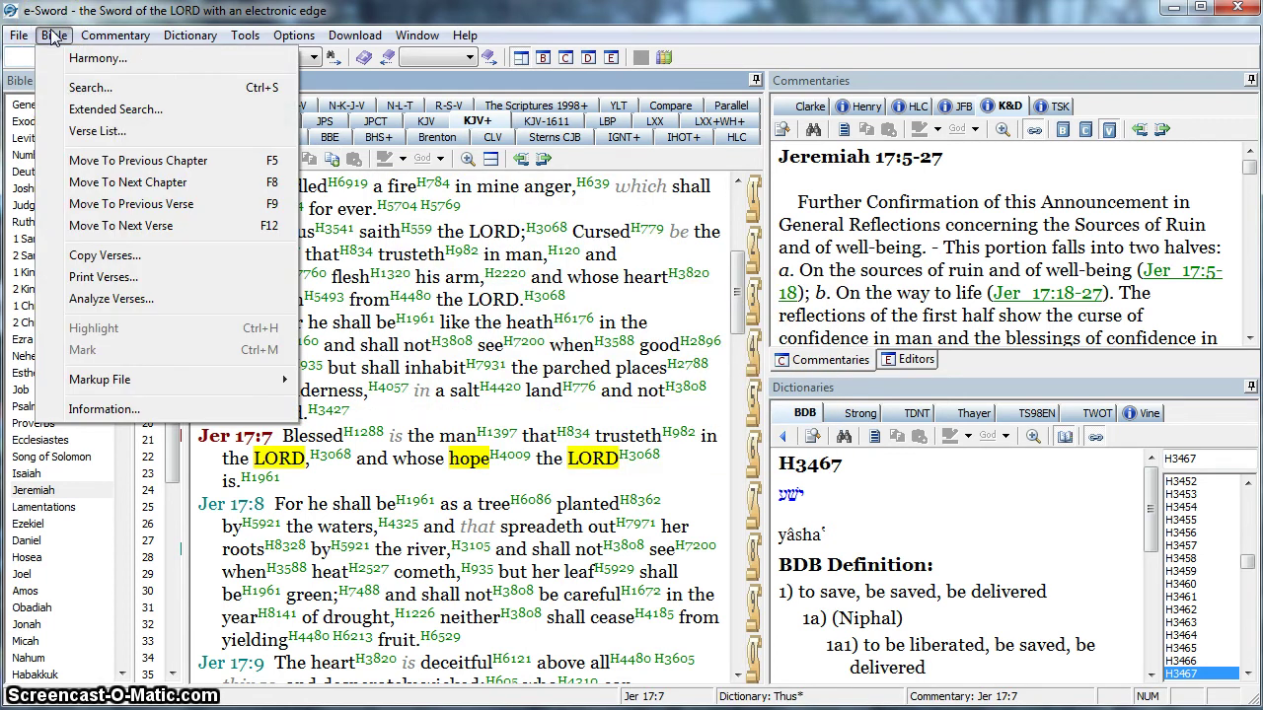
- Open the Red Mare verse list, scroll through its 9 verses and select Job 2:6
{"action": "left_click", "coordinate": [81, 131]}
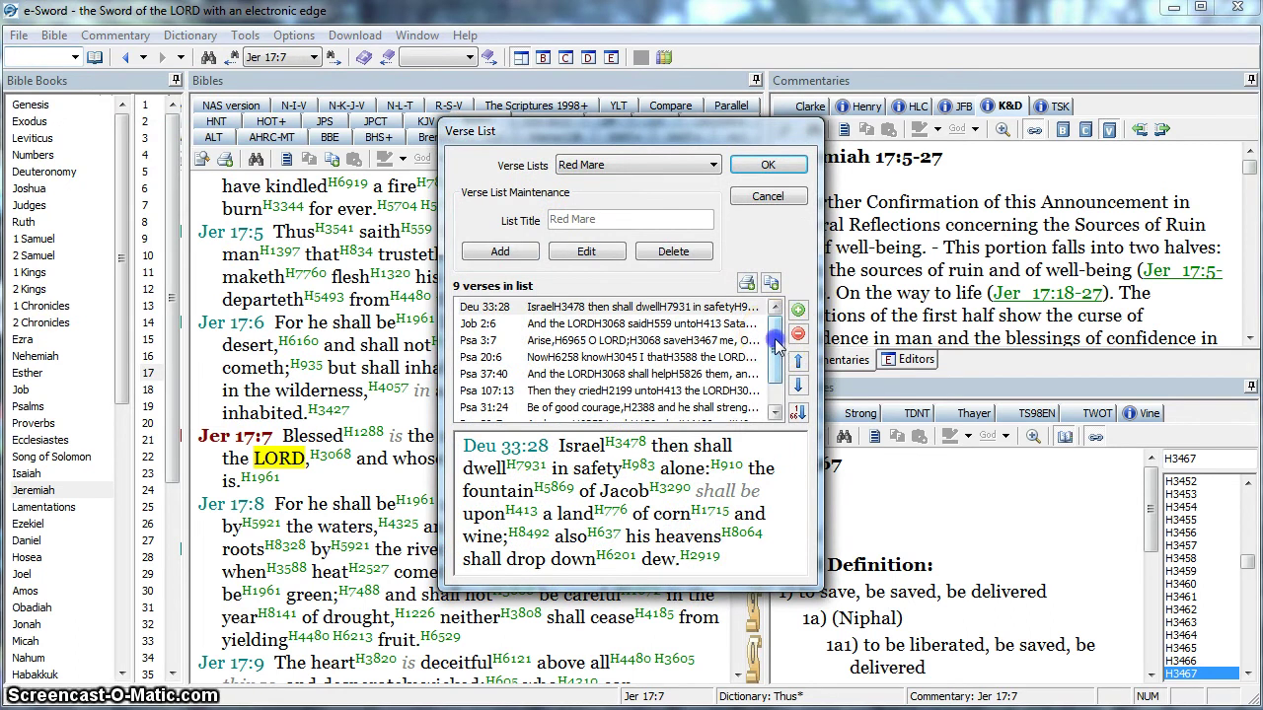
{"action": "mouse_move", "coordinate": [777, 344]}
{"action": "left_mouse_down"}
{"action": "mouse_move", "coordinate": [777, 365]}
{"action": "mouse_move", "coordinate": [782, 339]}
{"action": "left_mouse_up"}
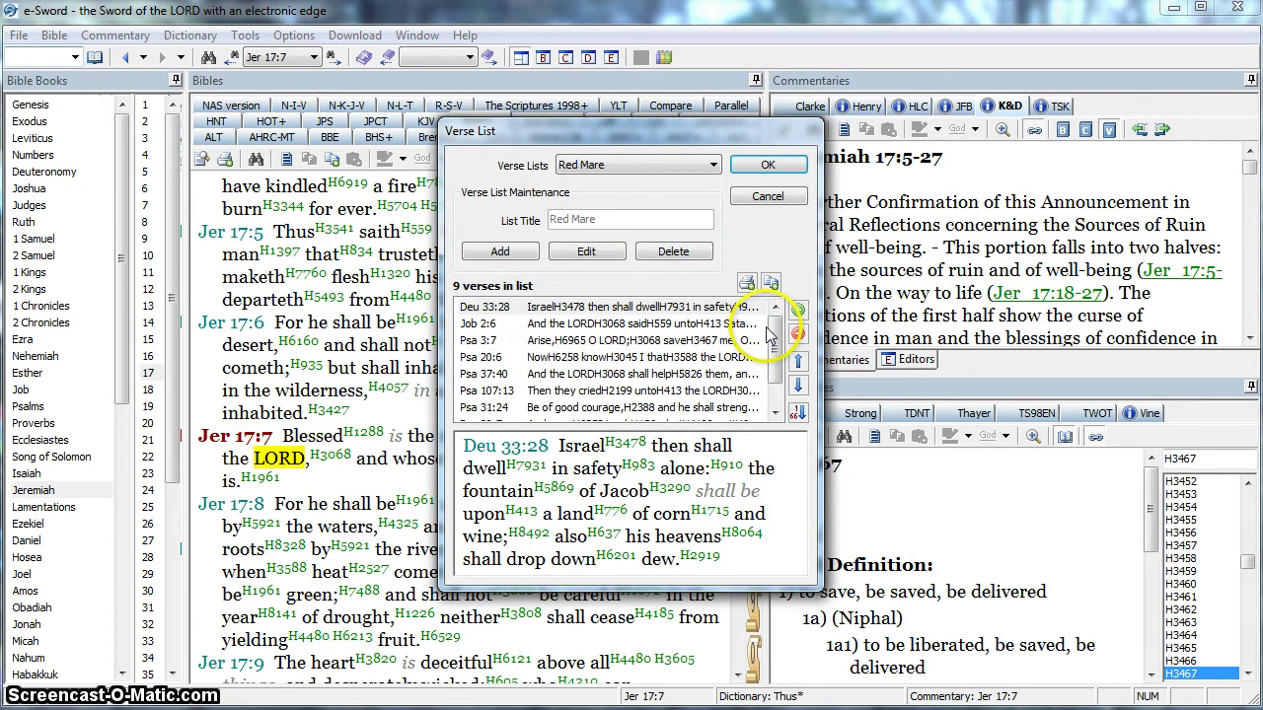
{"action": "mouse_move", "coordinate": [775, 337]}
{"action": "left_mouse_down"}
{"action": "mouse_move", "coordinate": [776, 359]}
{"action": "mouse_move", "coordinate": [781, 341]}
{"action": "left_mouse_up"}
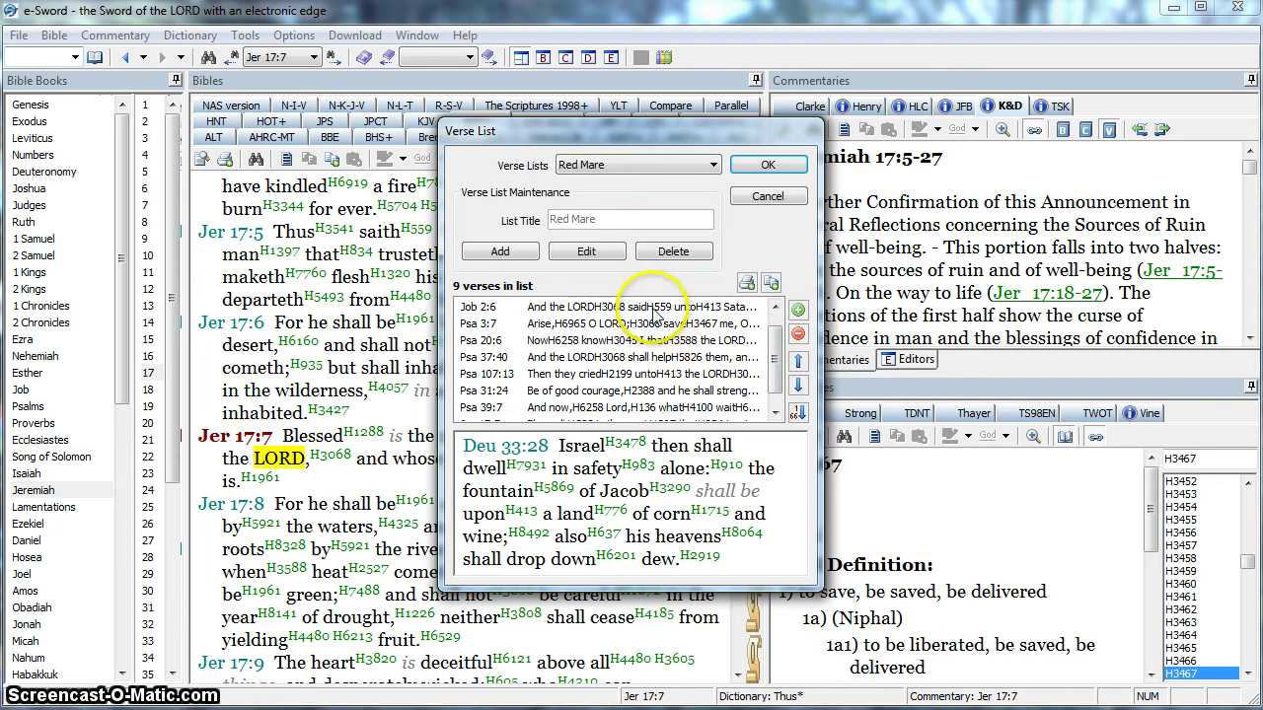
{"action": "left_click", "coordinate": [654, 307]}
- Delete Job 2:6 from the Red Mare list, then preview Psa 3:7, 20:6 and 37:40
{"action": "left_click", "coordinate": [797, 334]}
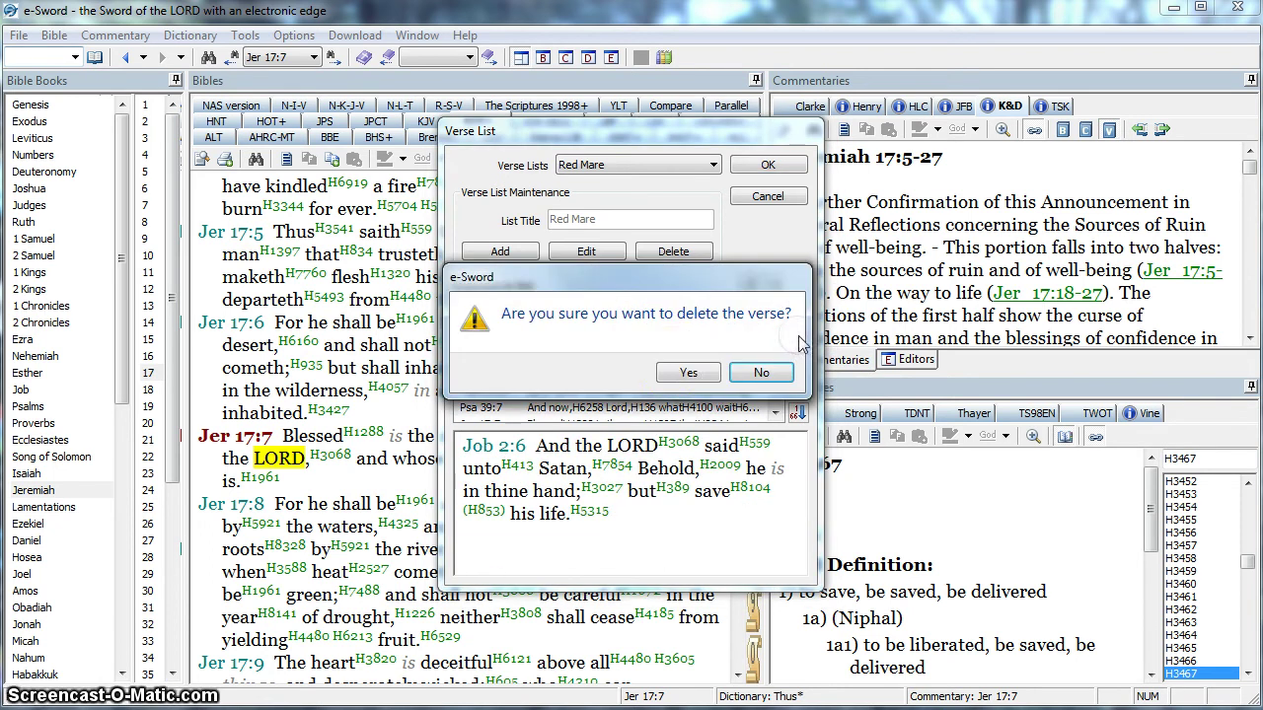
{"action": "left_click", "coordinate": [684, 369]}
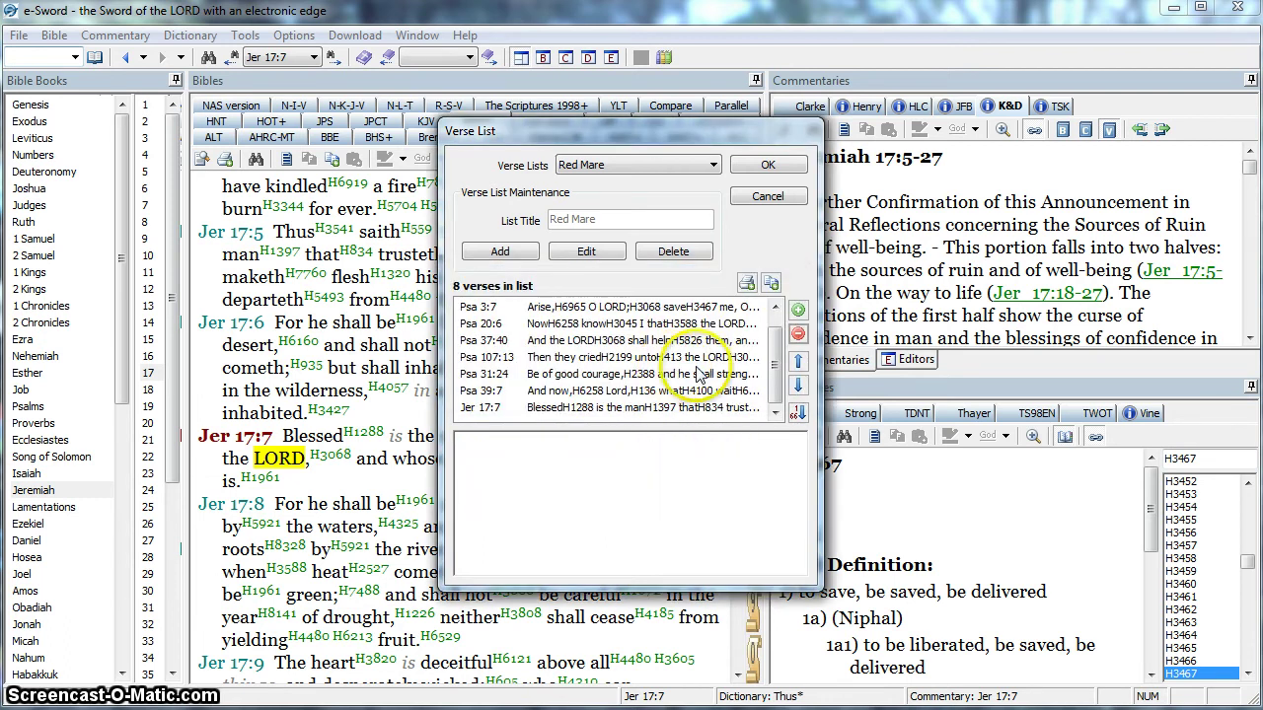
{"action": "left_click", "coordinate": [696, 307]}
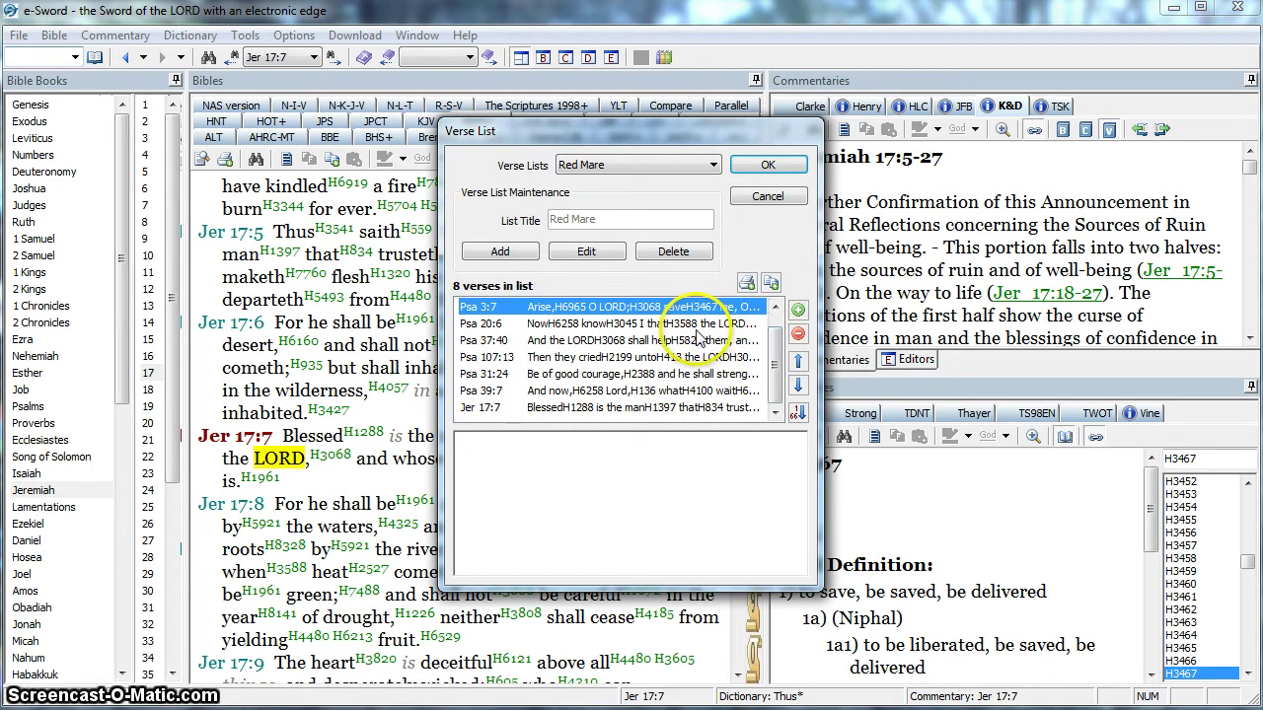
{"action": "left_click", "coordinate": [690, 323]}
{"action": "left_click", "coordinate": [633, 308]}
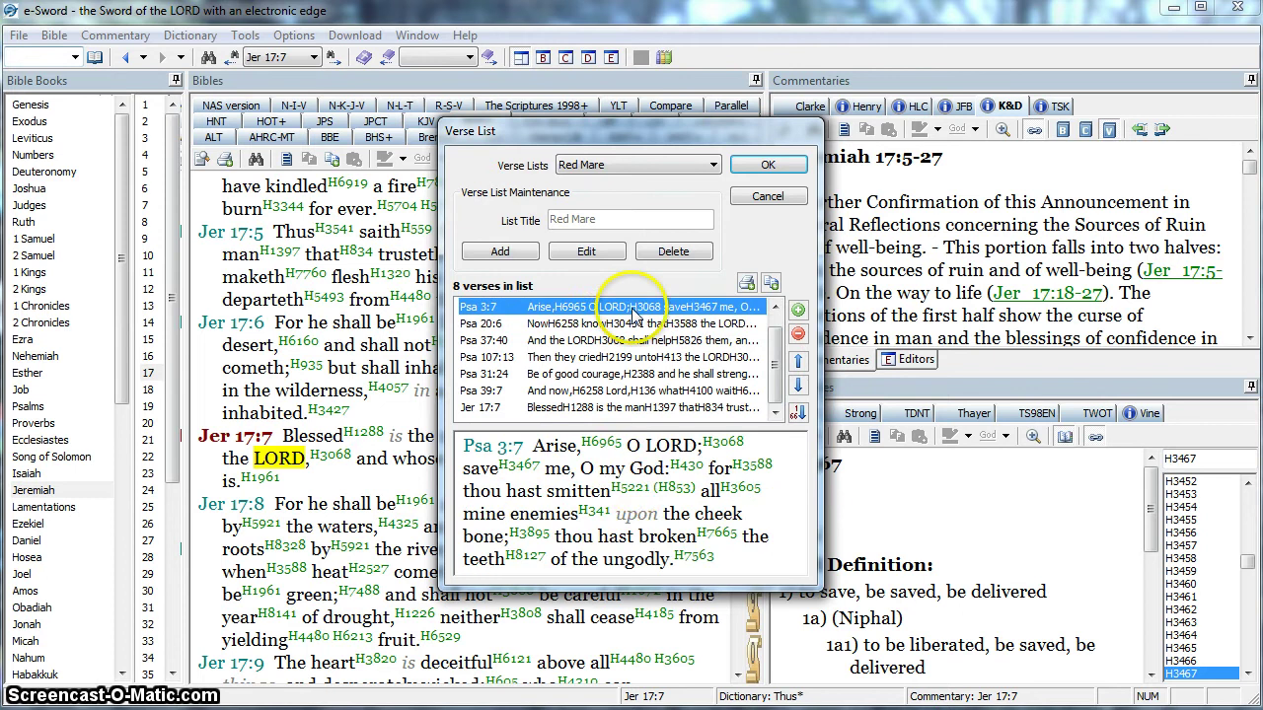
{"action": "left_click", "coordinate": [622, 341]}
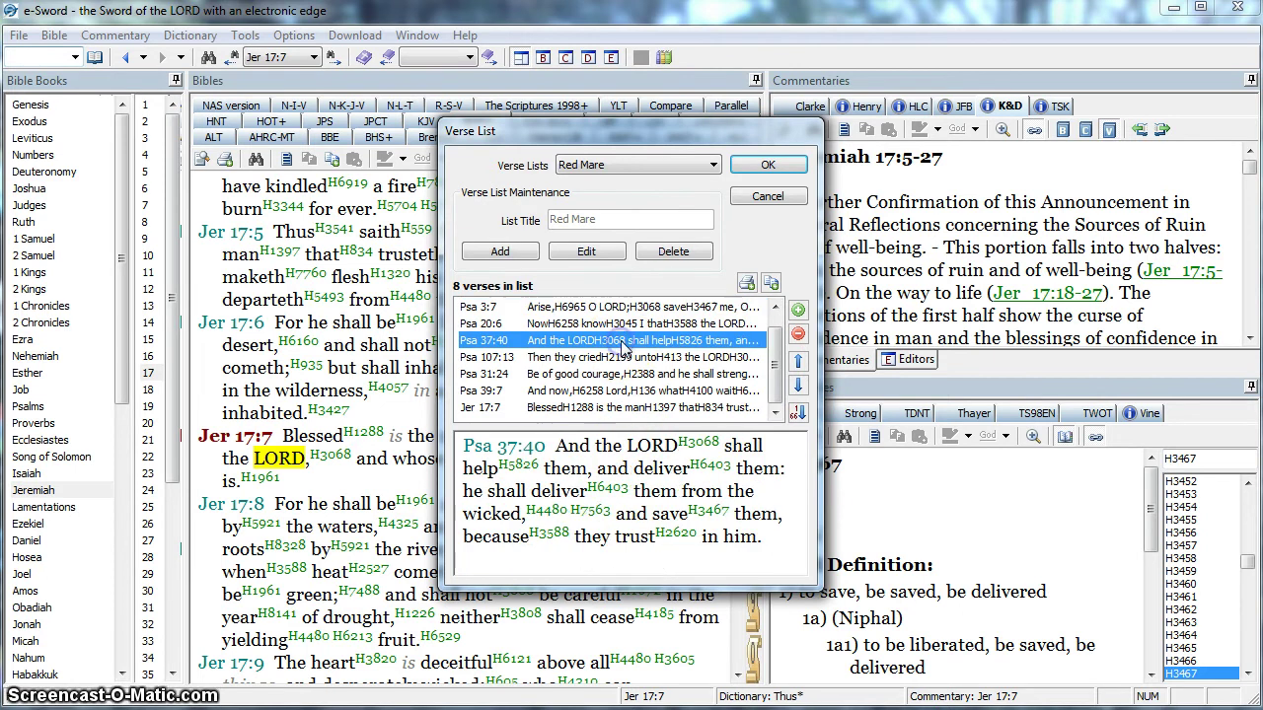
{"action": "left_click", "coordinate": [627, 308]}
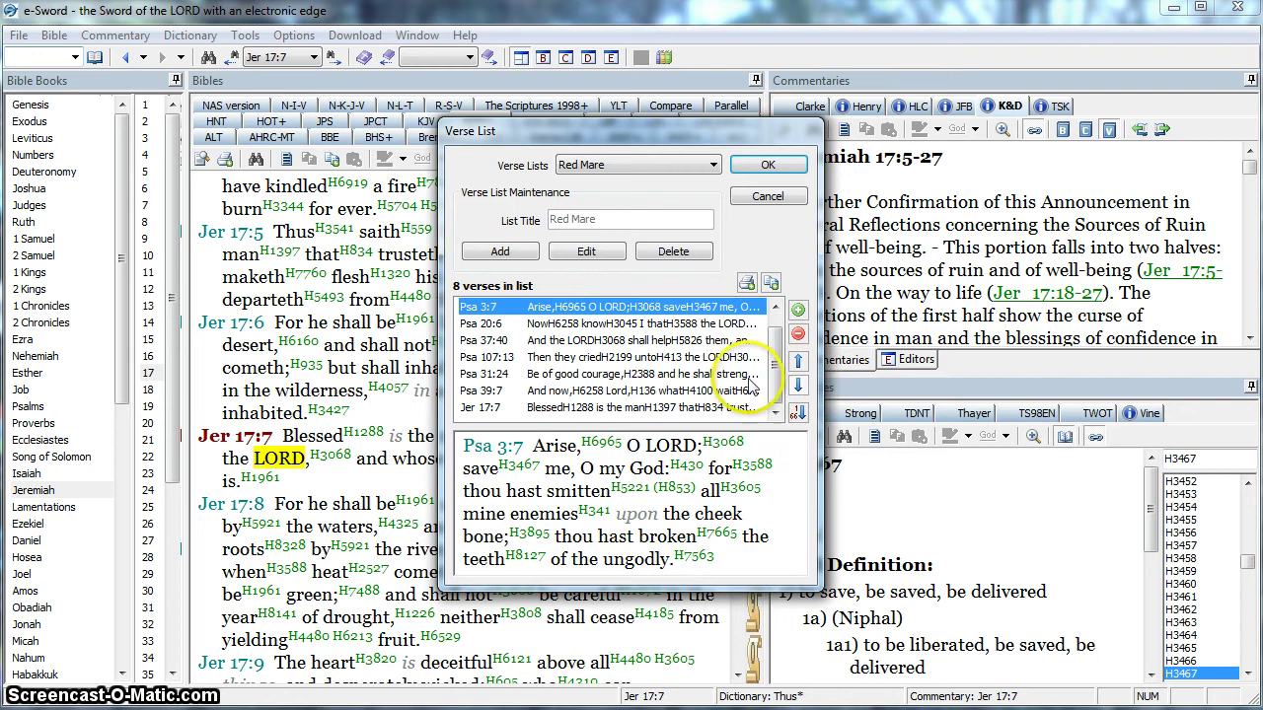
- Move Psa 31:24 up and reorder the list by canonical order
{"action": "left_click", "coordinate": [651, 376]}
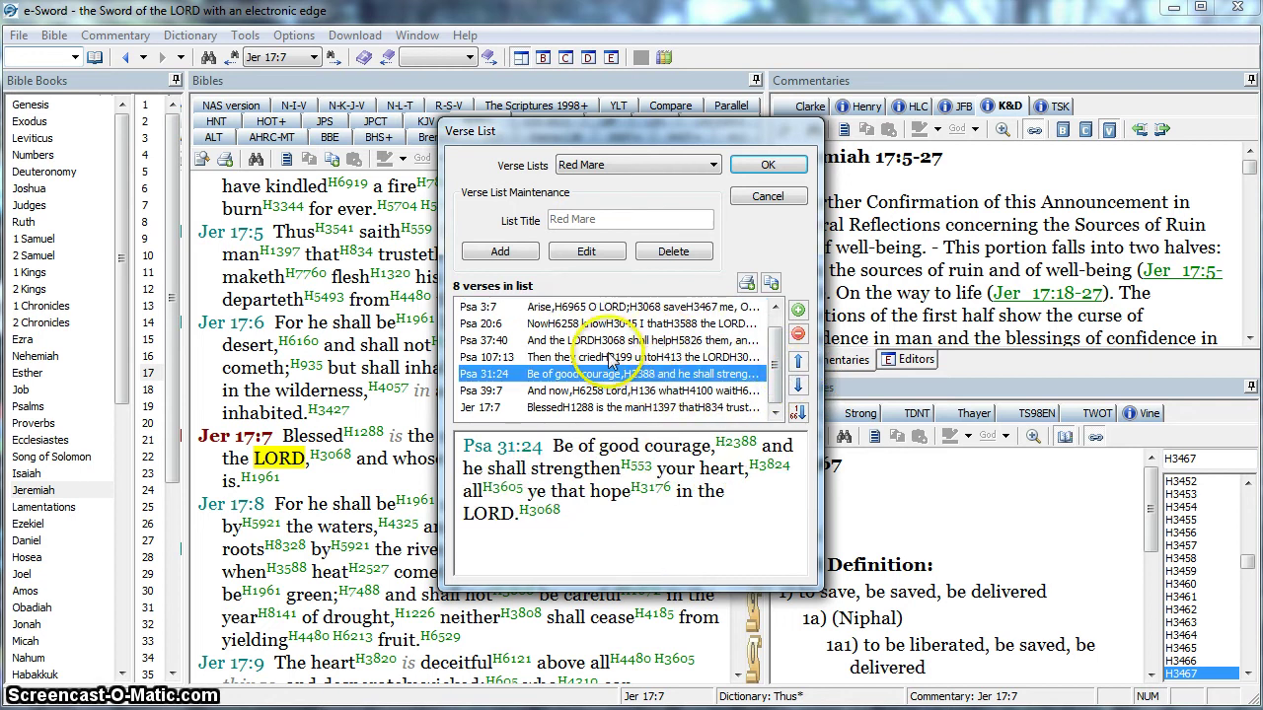
{"action": "left_click", "coordinate": [799, 363]}
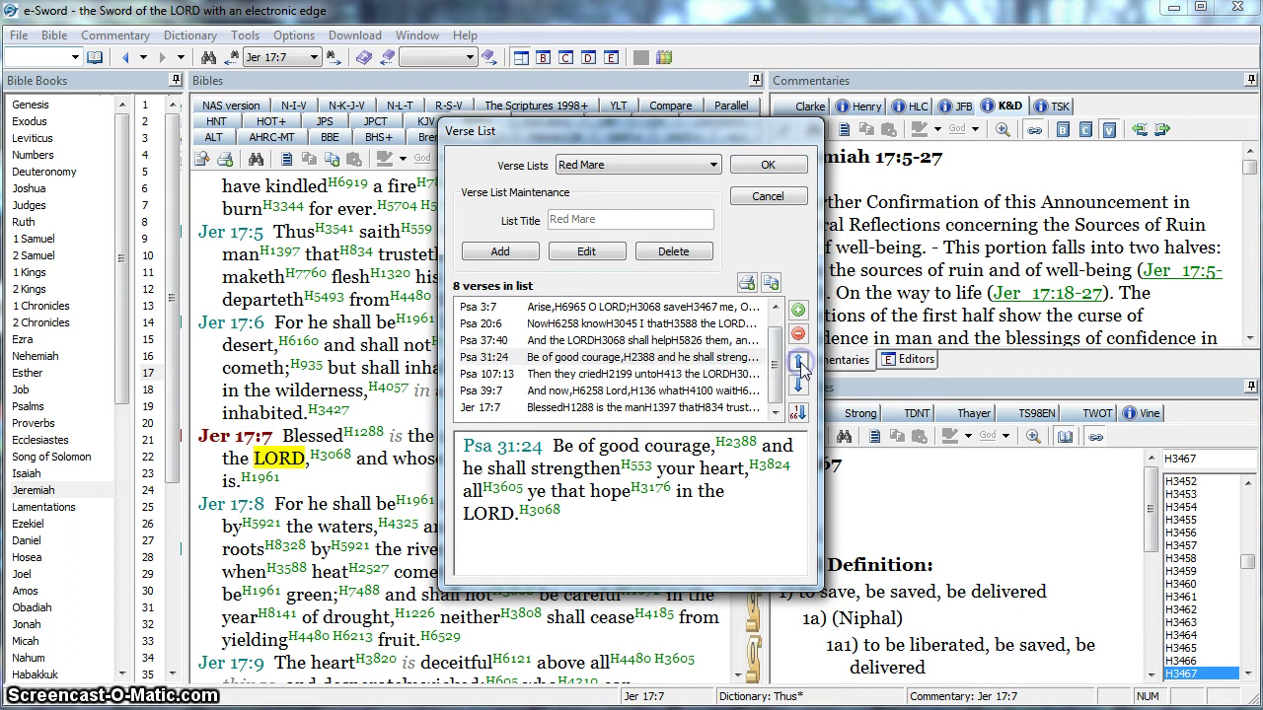
{"action": "left_click", "coordinate": [799, 363]}
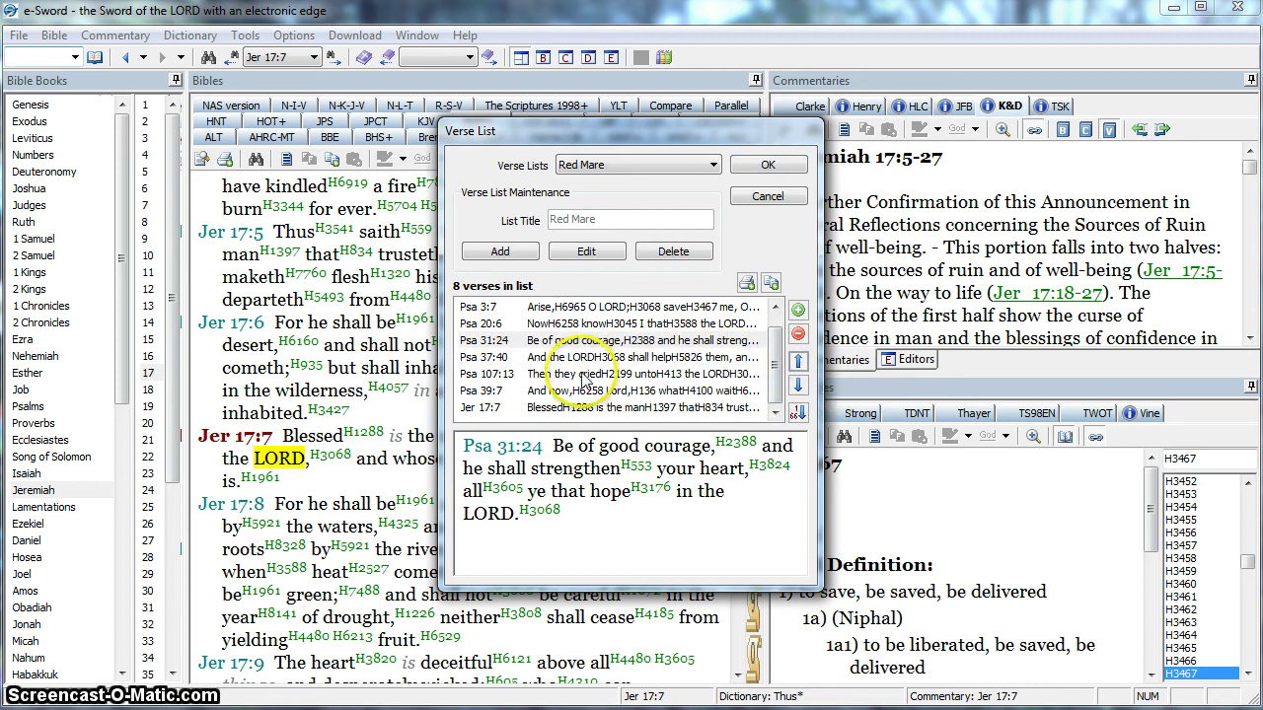
{"action": "left_click", "coordinate": [800, 415]}
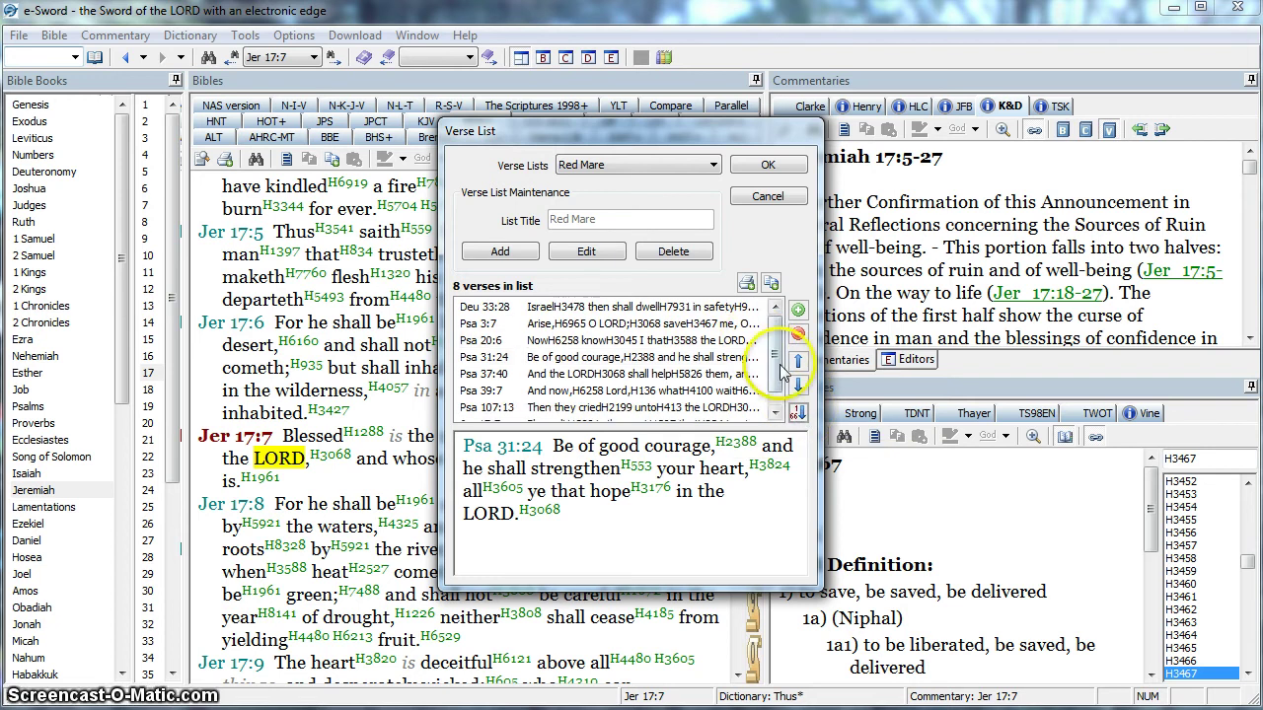
{"action": "scroll", "coordinate": [779, 354], "scroll_direction": "down", "scroll_amount": 1}
{"action": "scroll", "coordinate": [779, 353], "scroll_direction": "up", "scroll_amount": 1}
{"action": "left_click", "coordinate": [799, 415]}
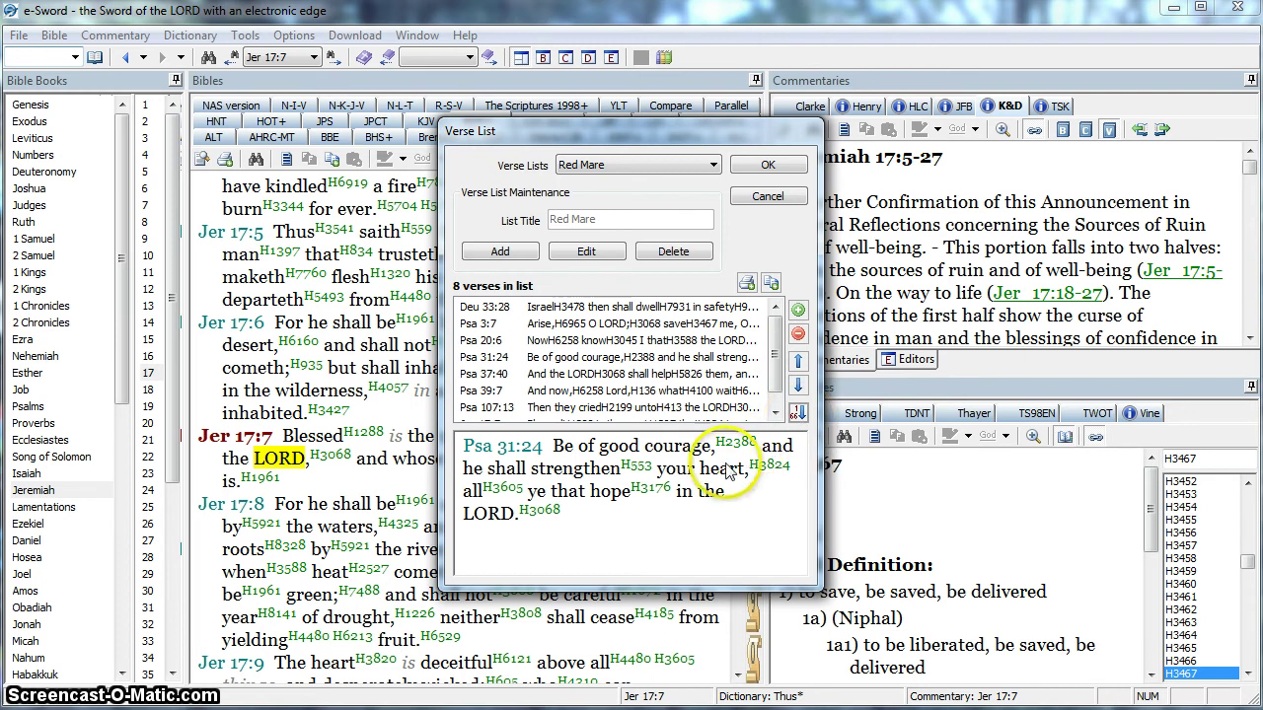
{"action": "left_click", "coordinate": [774, 310]}
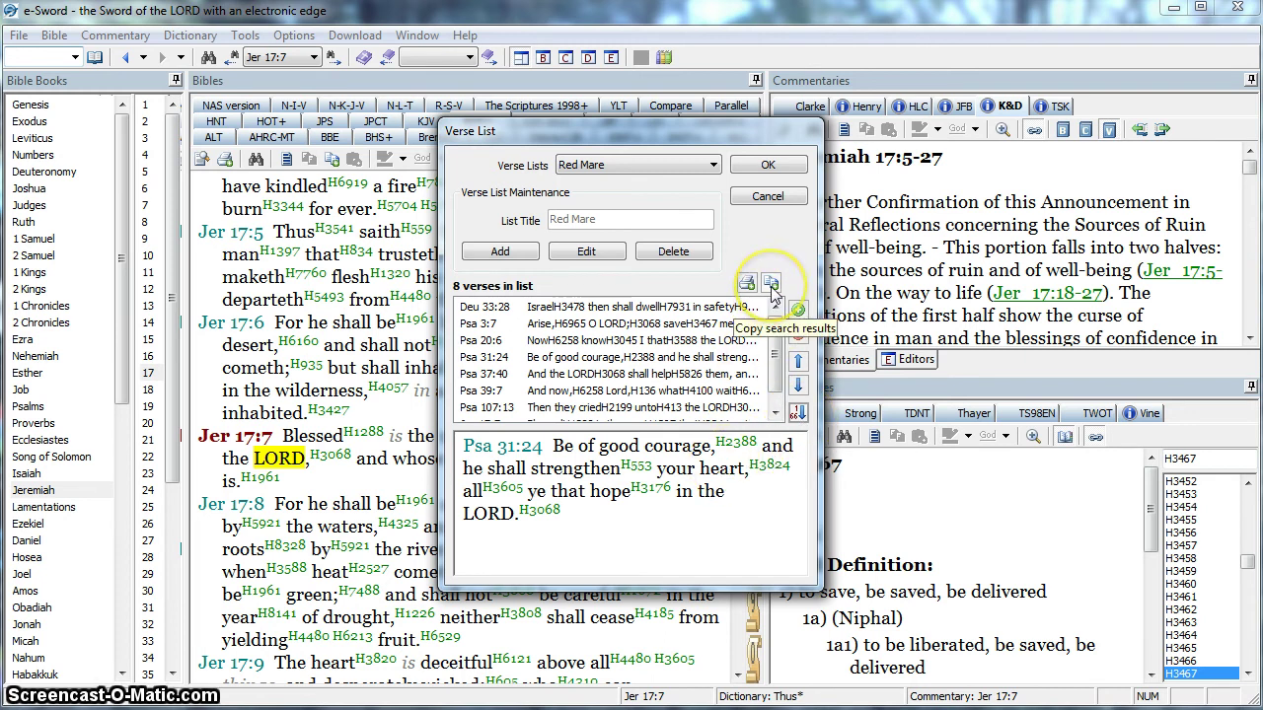
- Preview copy formats 1, 2, 4, 5 and 8, then cancel both dialogs without copying
{"action": "left_click", "coordinate": [773, 289]}
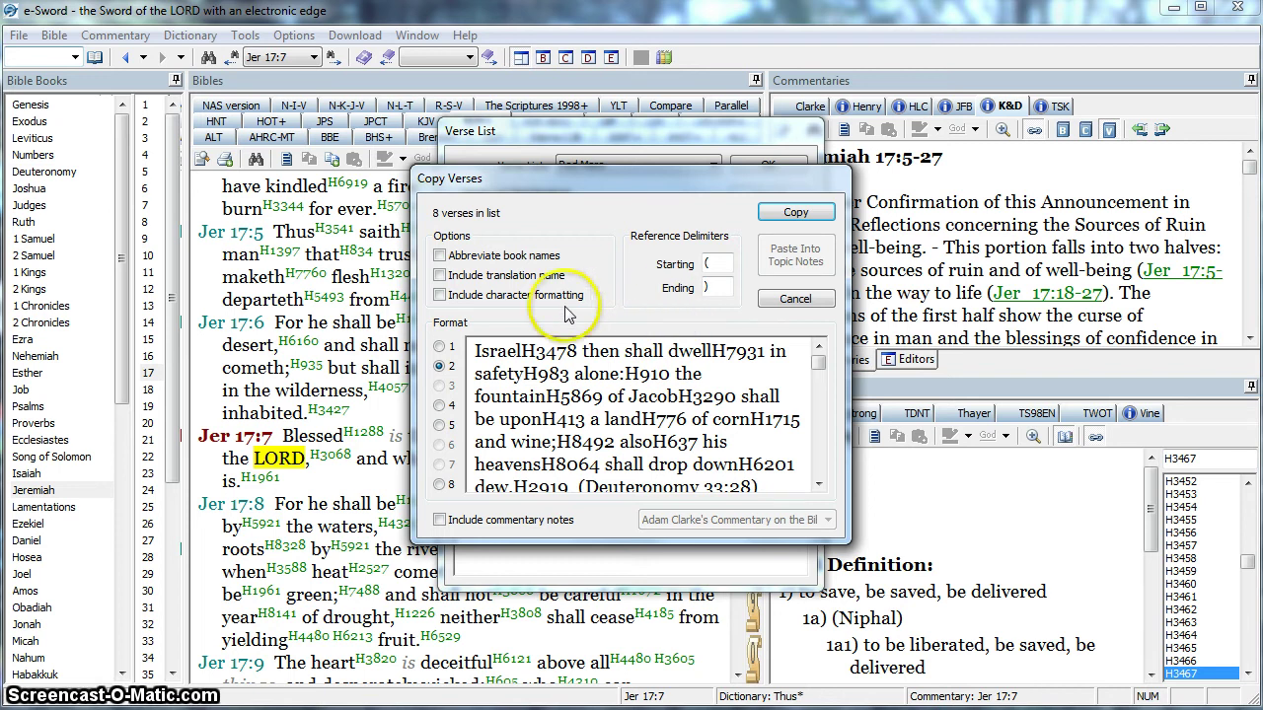
{"action": "left_click", "coordinate": [440, 347]}
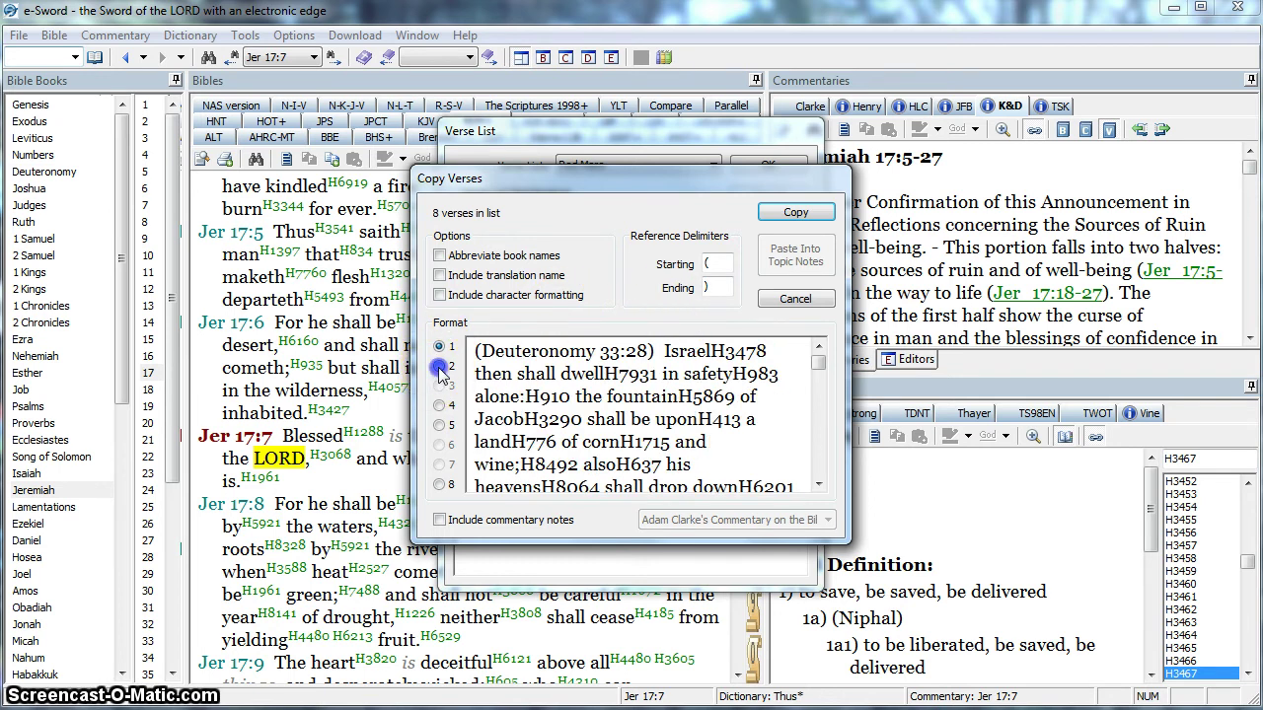
{"action": "left_click", "coordinate": [440, 367]}
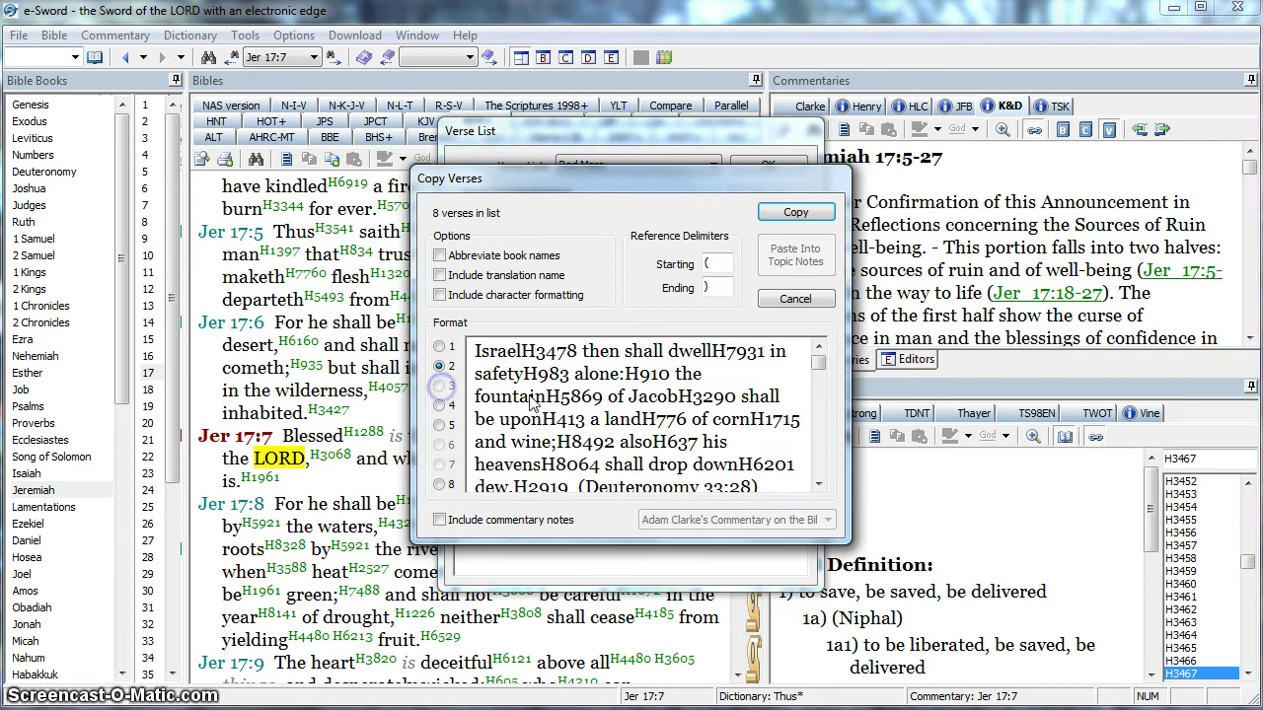
{"action": "left_click", "coordinate": [439, 406]}
{"action": "left_click", "coordinate": [440, 425]}
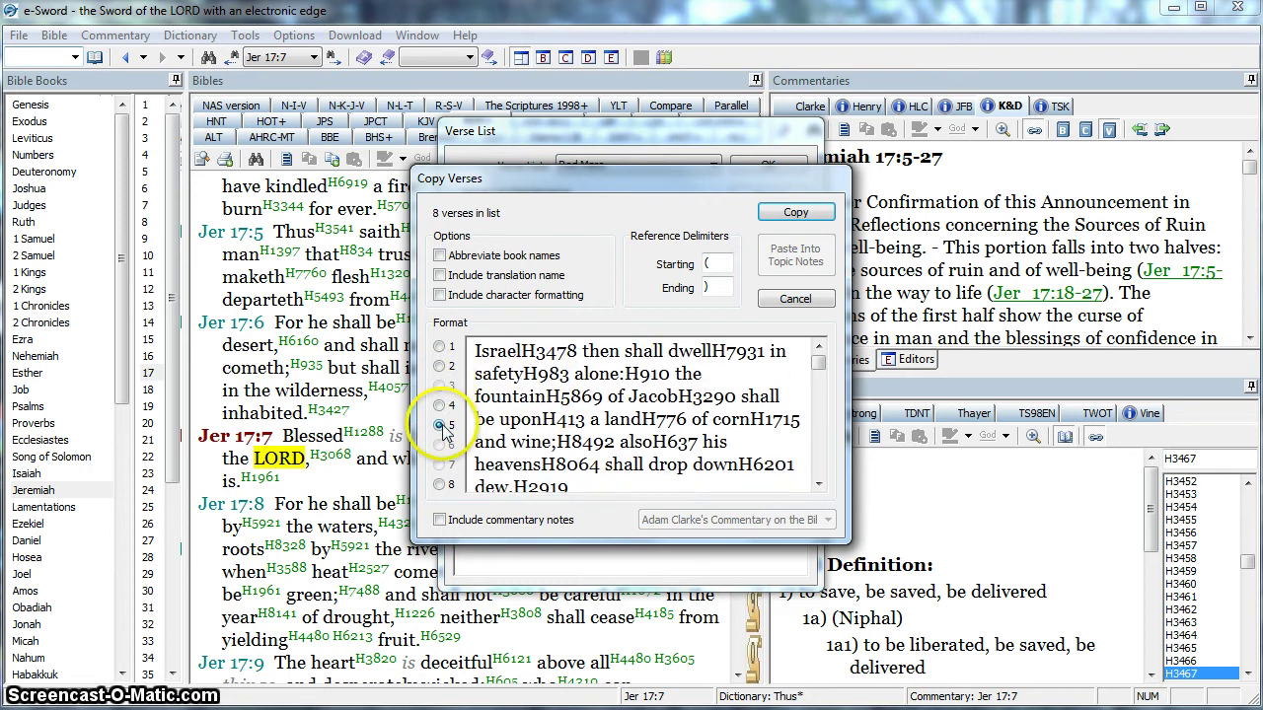
{"action": "left_click", "coordinate": [440, 486]}
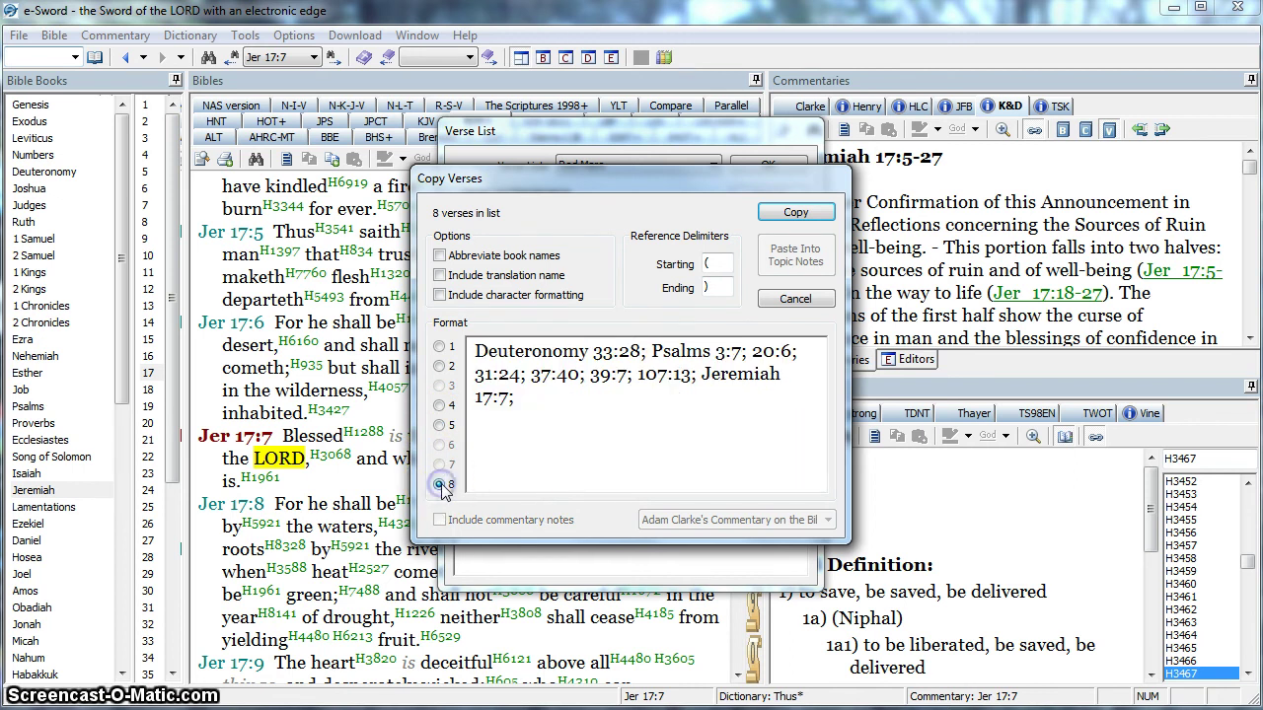
{"action": "left_click", "coordinate": [822, 301]}
{"action": "left_click", "coordinate": [779, 196]}
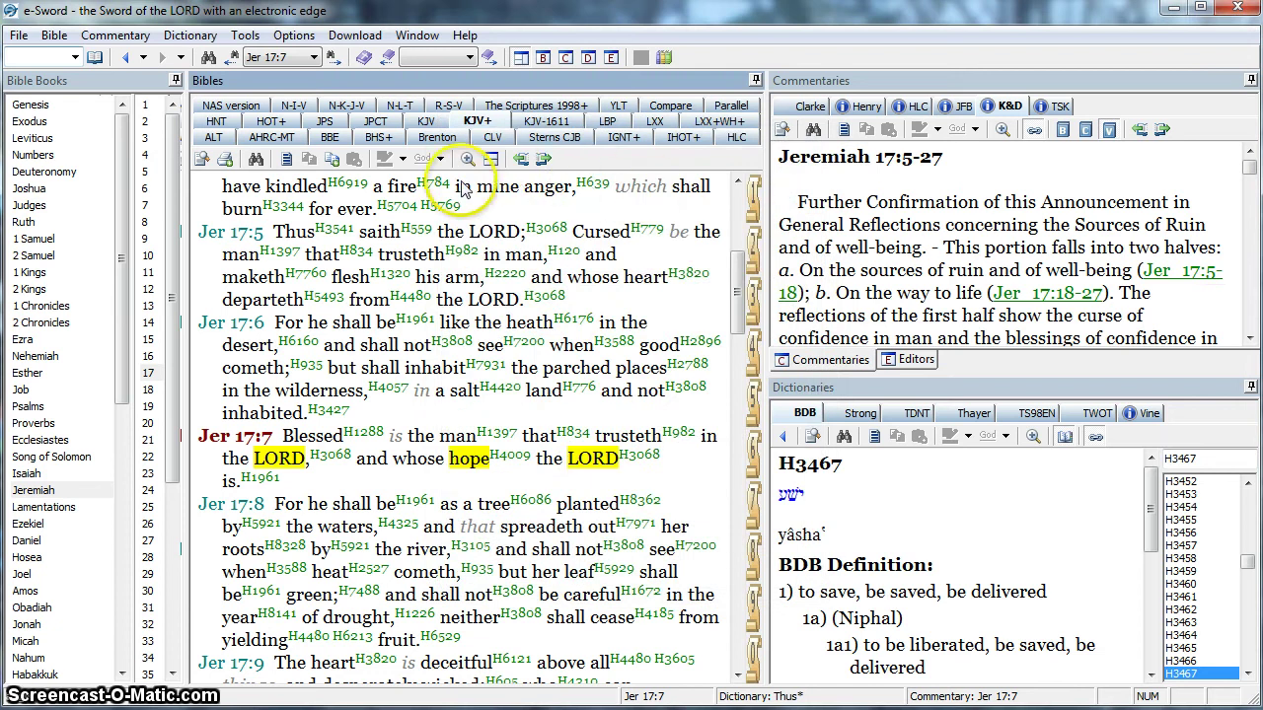
- Switch to plain KJV, reopen the Red Mare list and bring up its Copy Verses options
{"action": "left_click", "coordinate": [428, 122]}
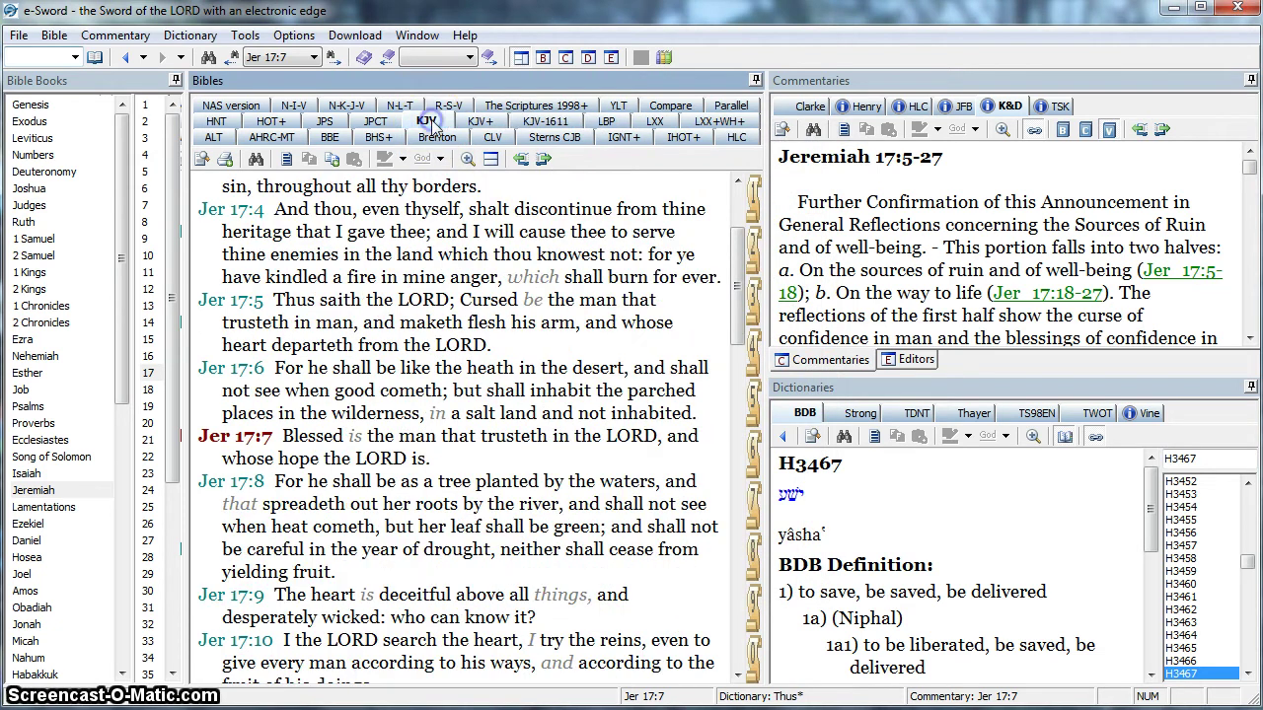
{"action": "left_click", "coordinate": [55, 35]}
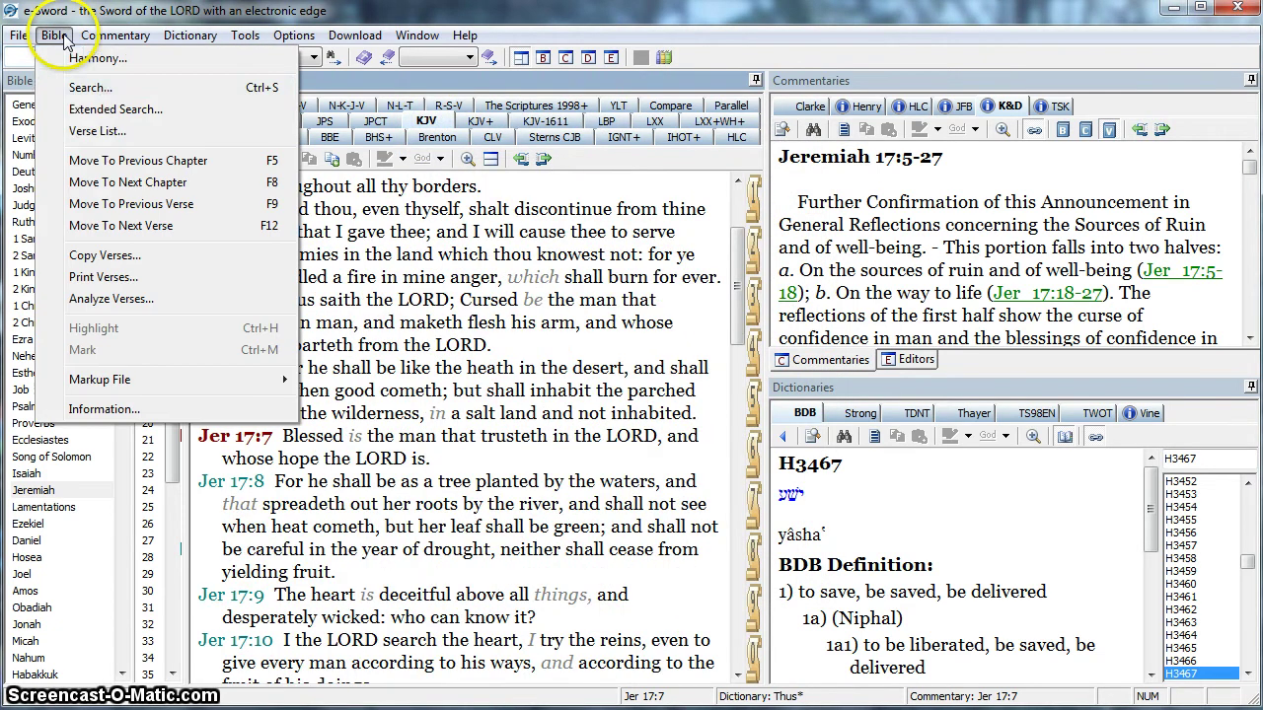
{"action": "left_click", "coordinate": [96, 130]}
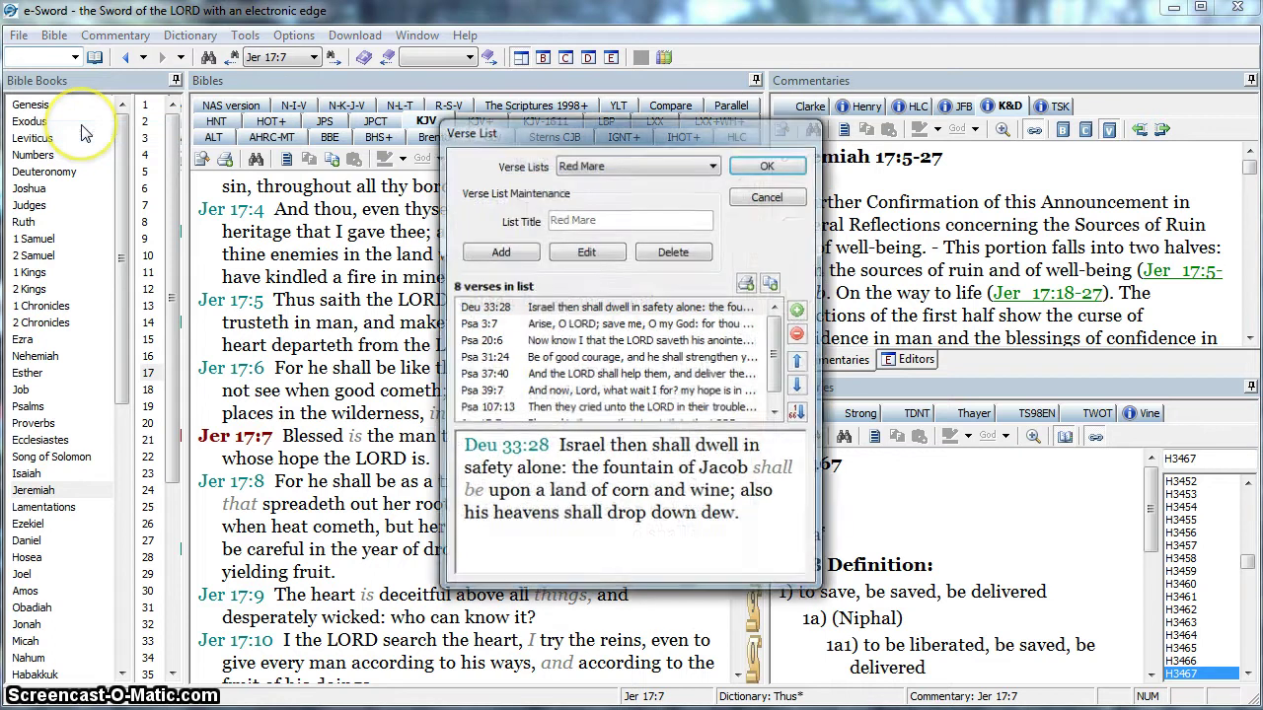
{"action": "left_click", "coordinate": [580, 324]}
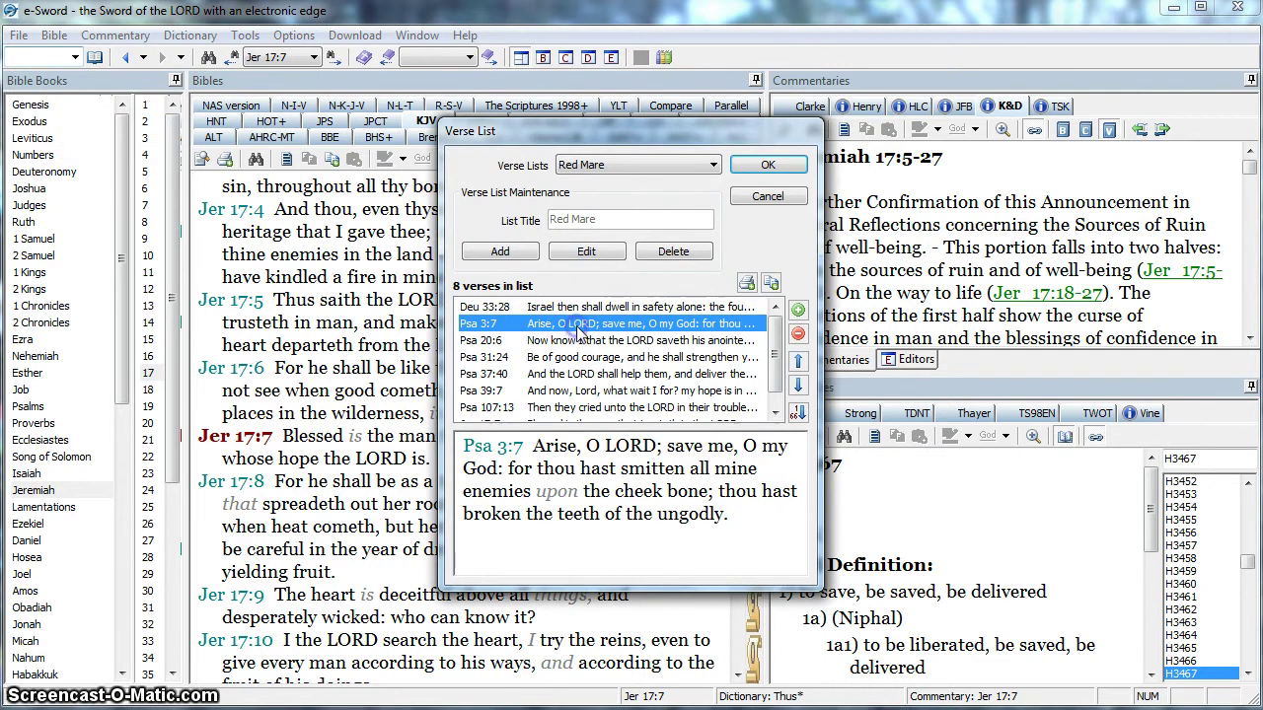
{"action": "left_click", "coordinate": [578, 341]}
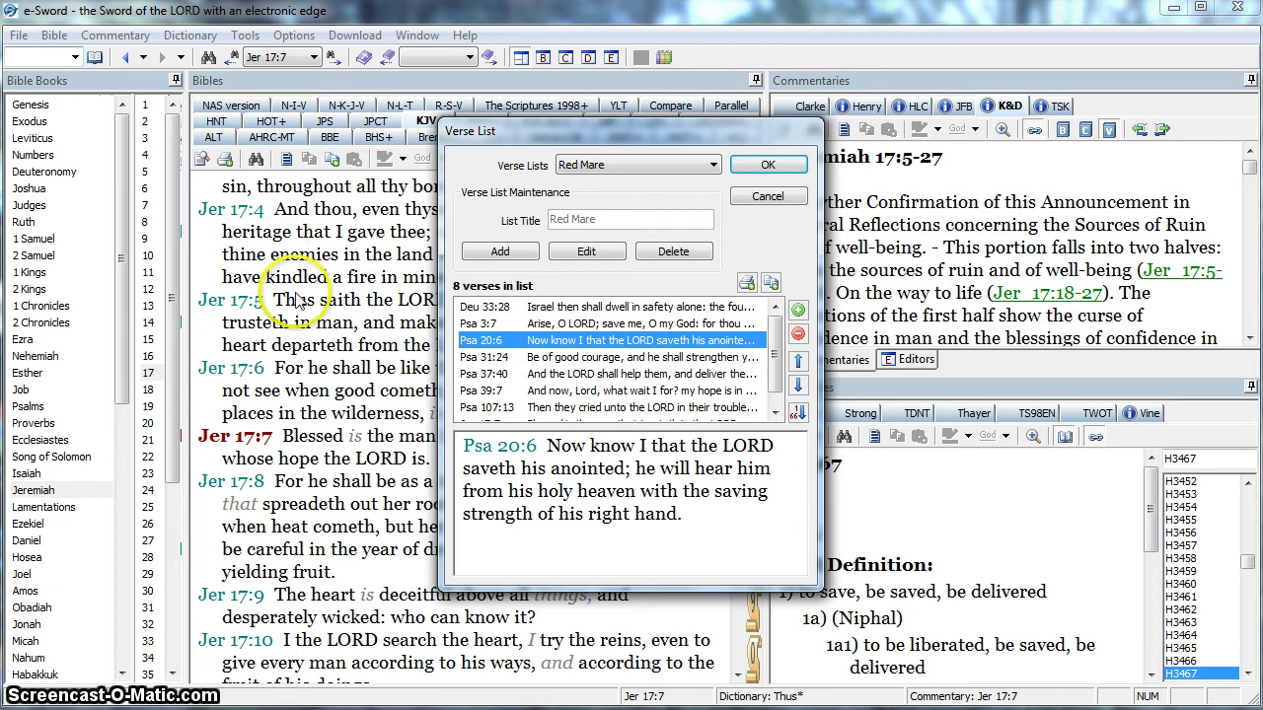
{"action": "left_click", "coordinate": [773, 283]}
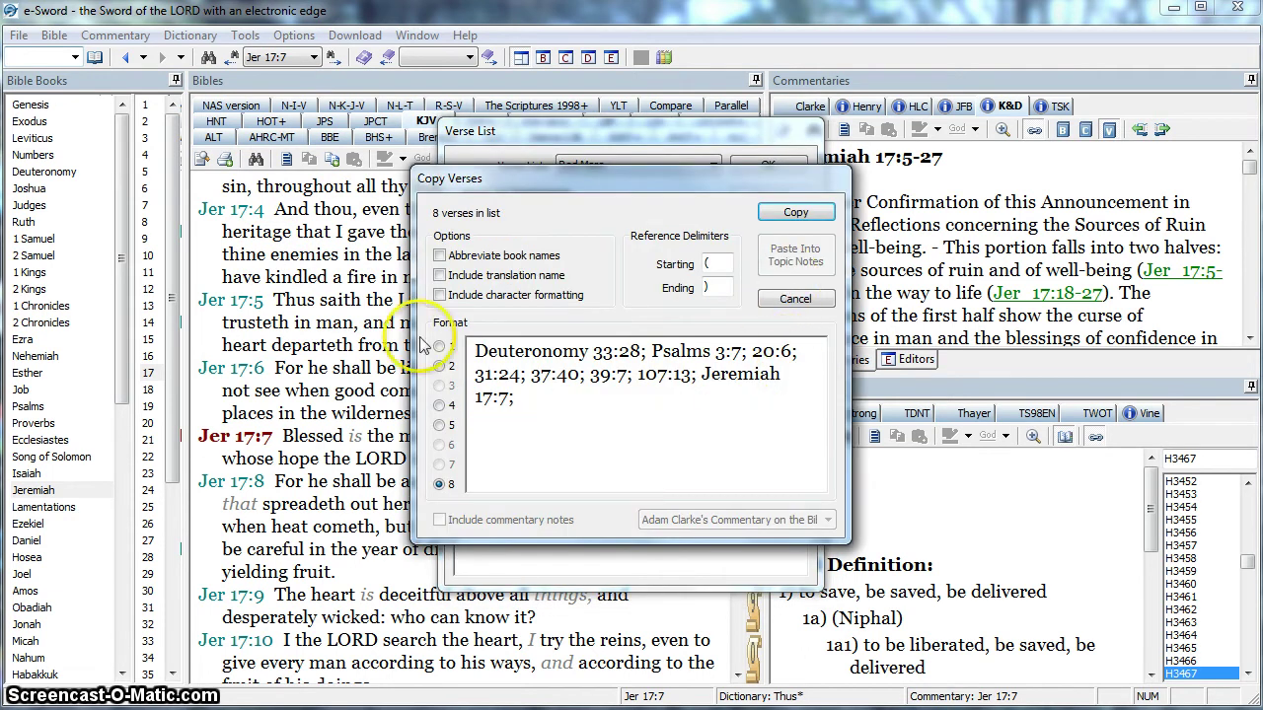
- Compare the copy layouts and settle on Format 1, reference before the verse inline
{"action": "left_click", "coordinate": [439, 425]}
{"action": "left_click", "coordinate": [439, 406]}
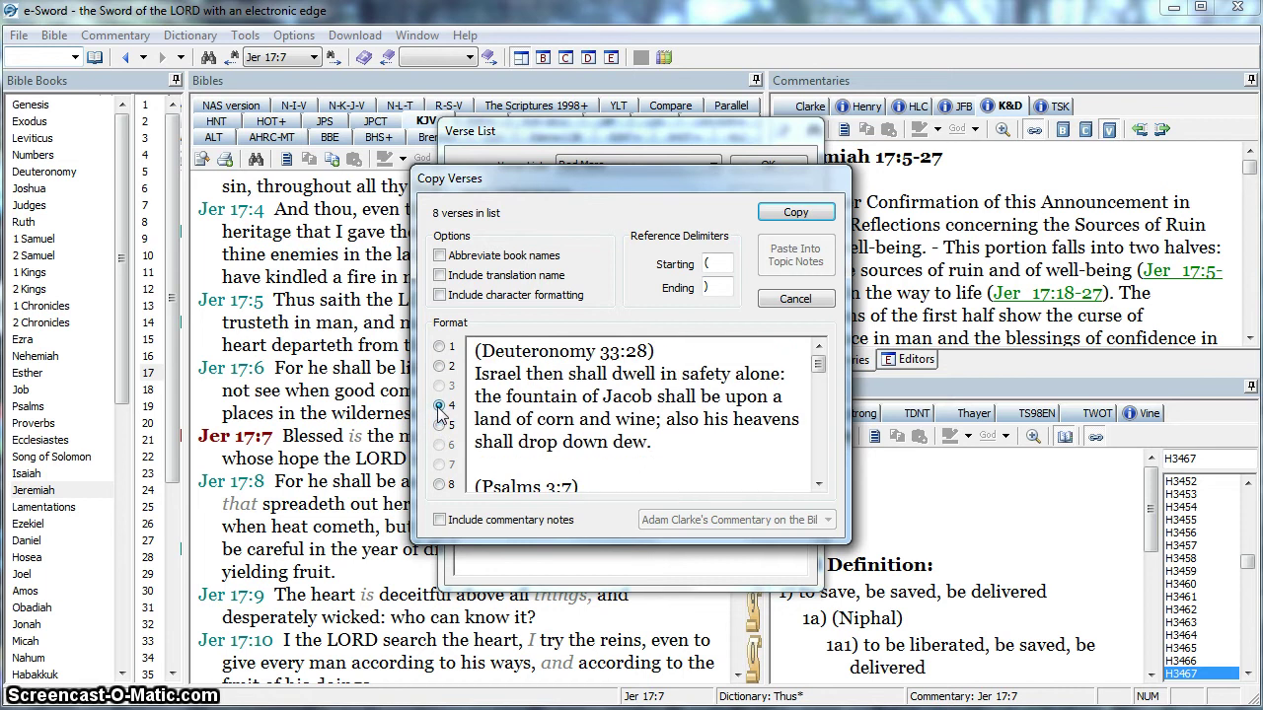
{"action": "left_click", "coordinate": [439, 366]}
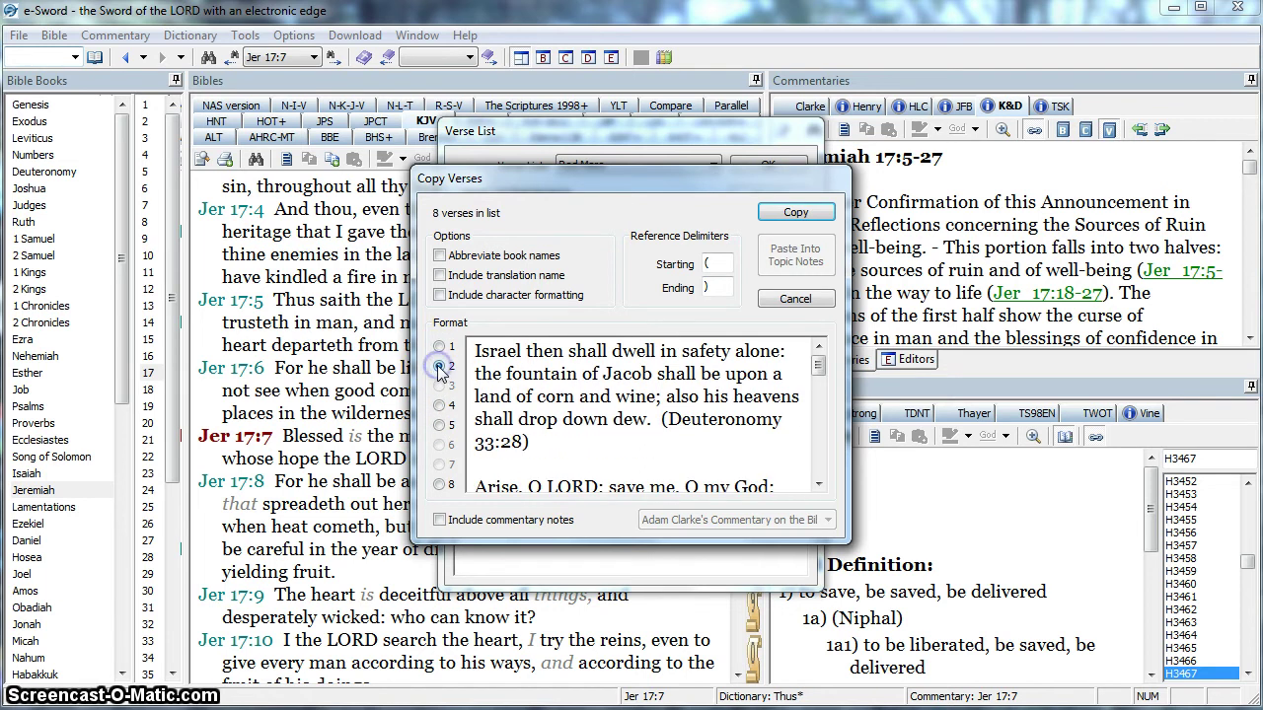
{"action": "left_click", "coordinate": [439, 347]}
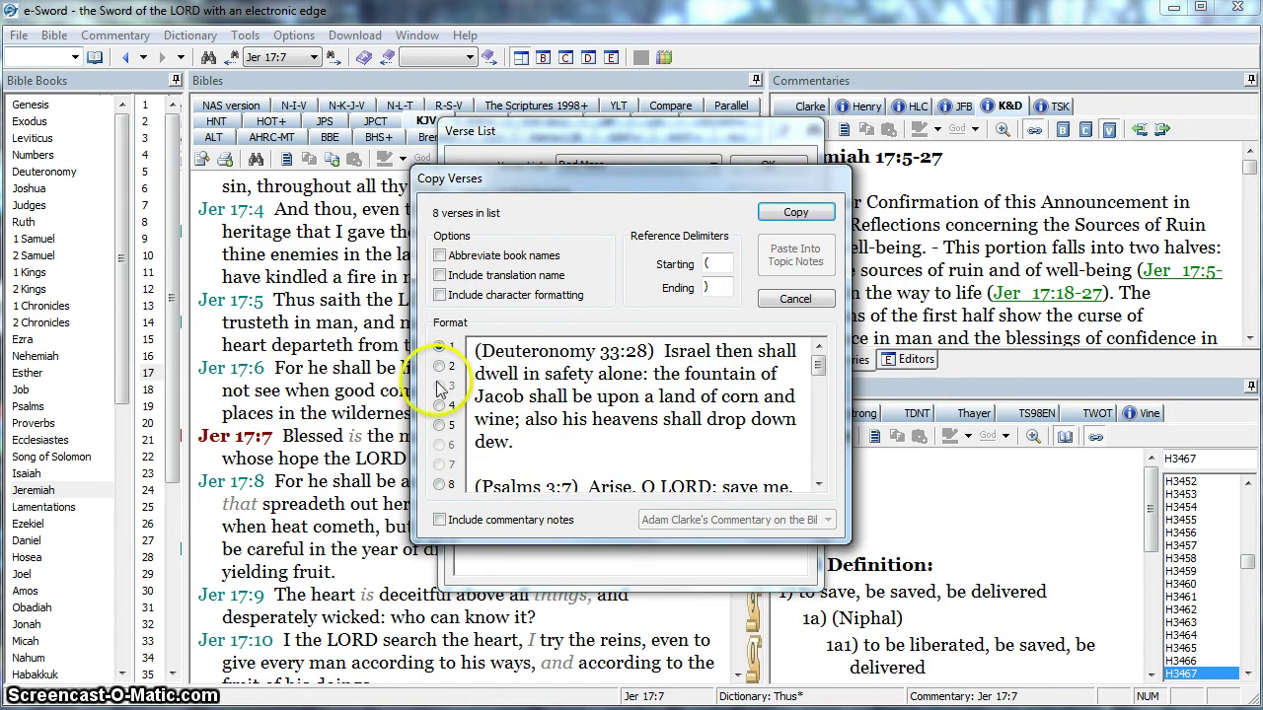
{"action": "left_click", "coordinate": [440, 426]}
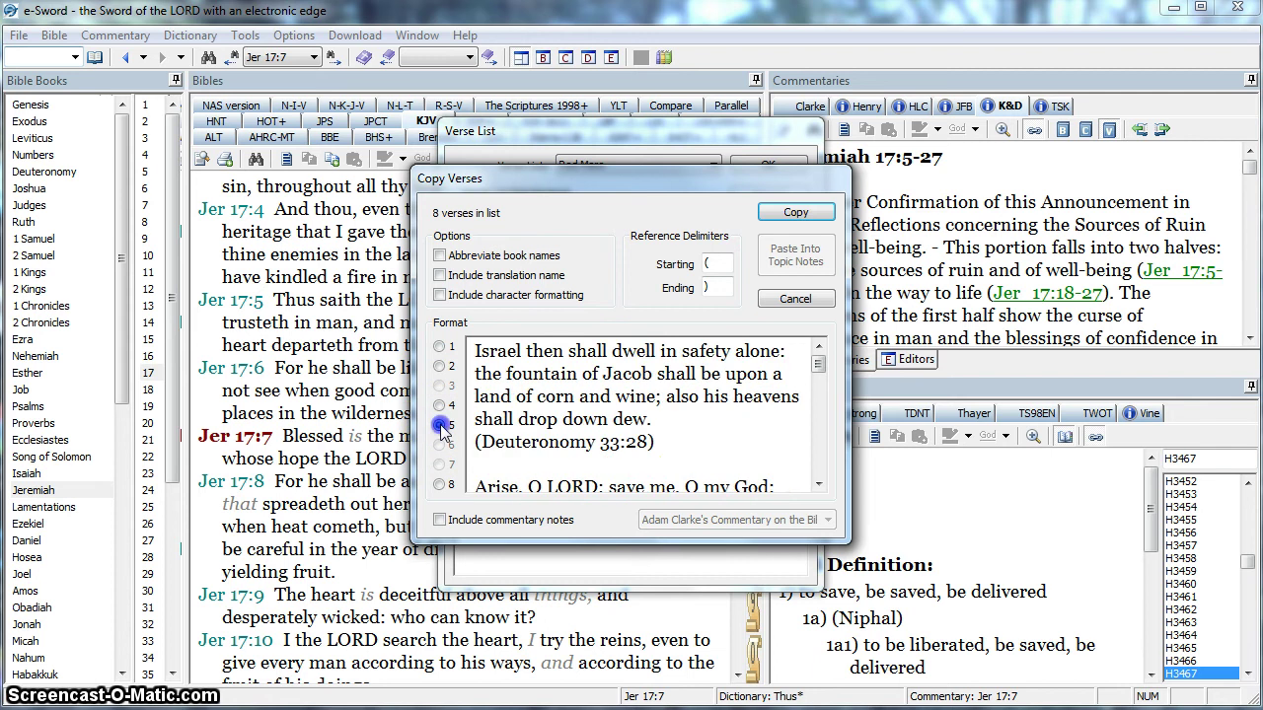
{"action": "left_click", "coordinate": [440, 347]}
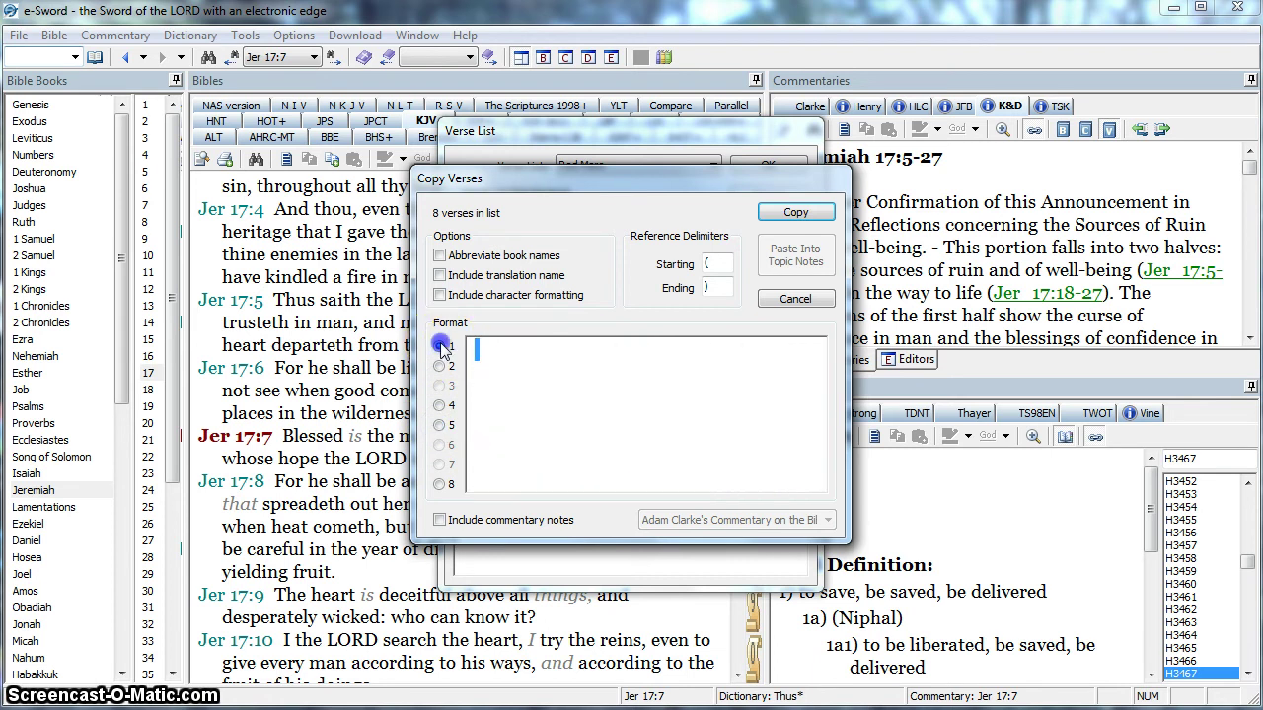
- Keep full book names, omit translation name, include character formatting, and copy the eight verses
{"action": "left_click", "coordinate": [439, 255]}
{"action": "left_click", "coordinate": [440, 257]}
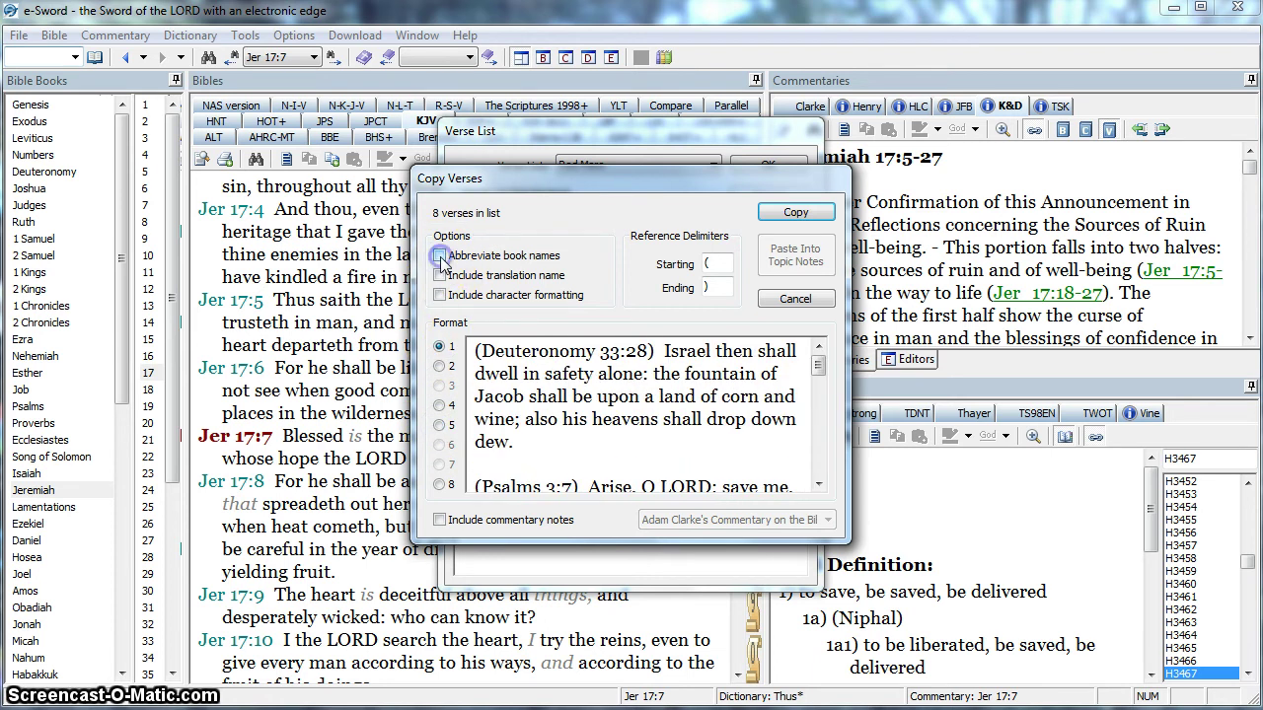
{"action": "left_click", "coordinate": [440, 277]}
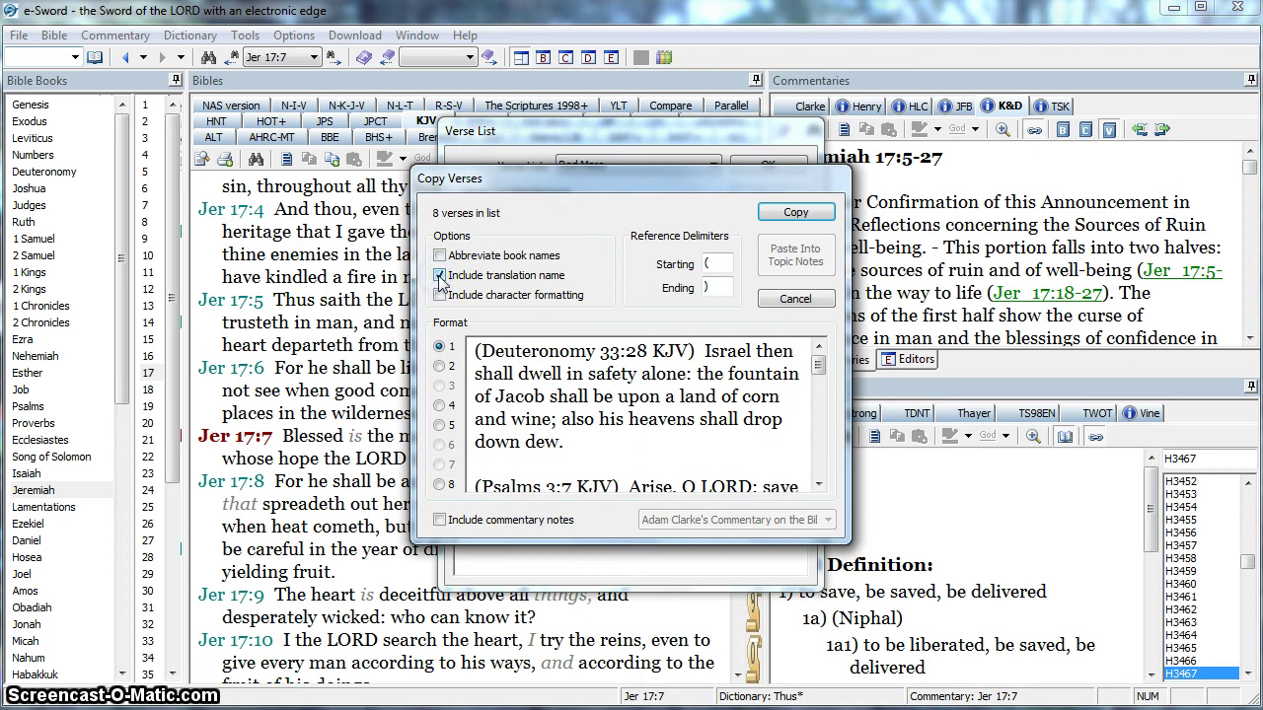
{"action": "left_click", "coordinate": [440, 276]}
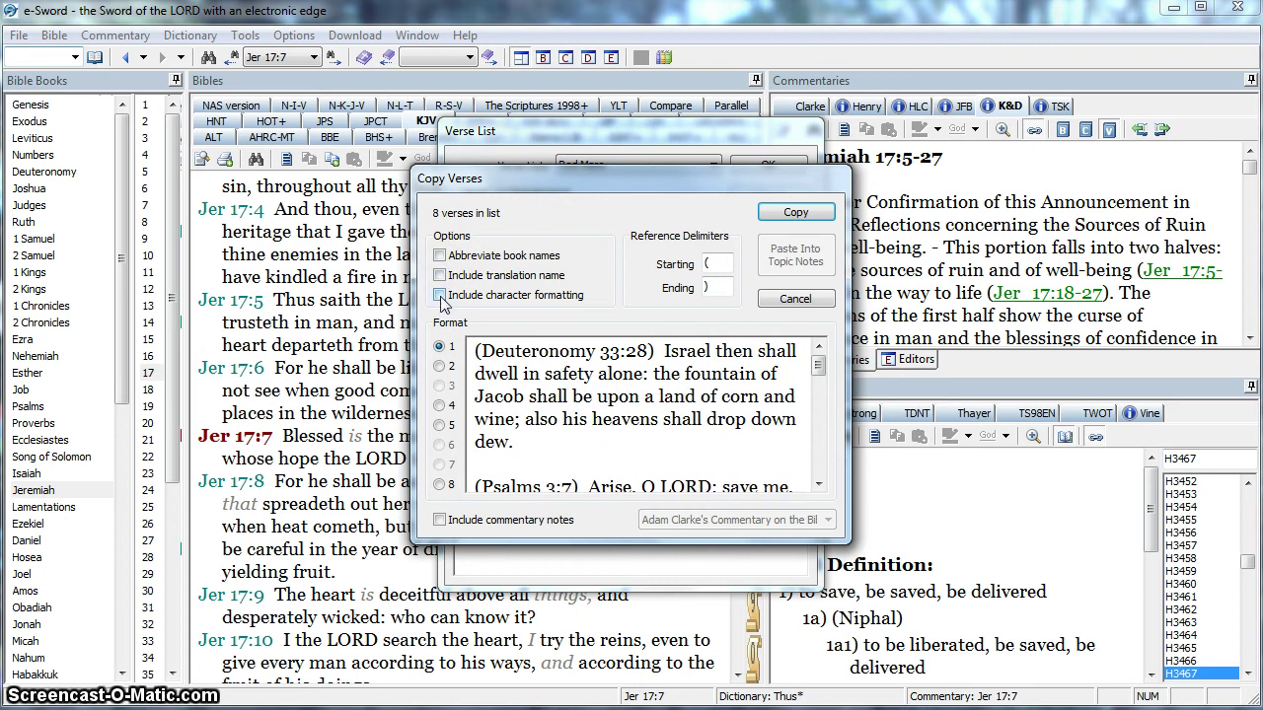
{"action": "left_click", "coordinate": [440, 296]}
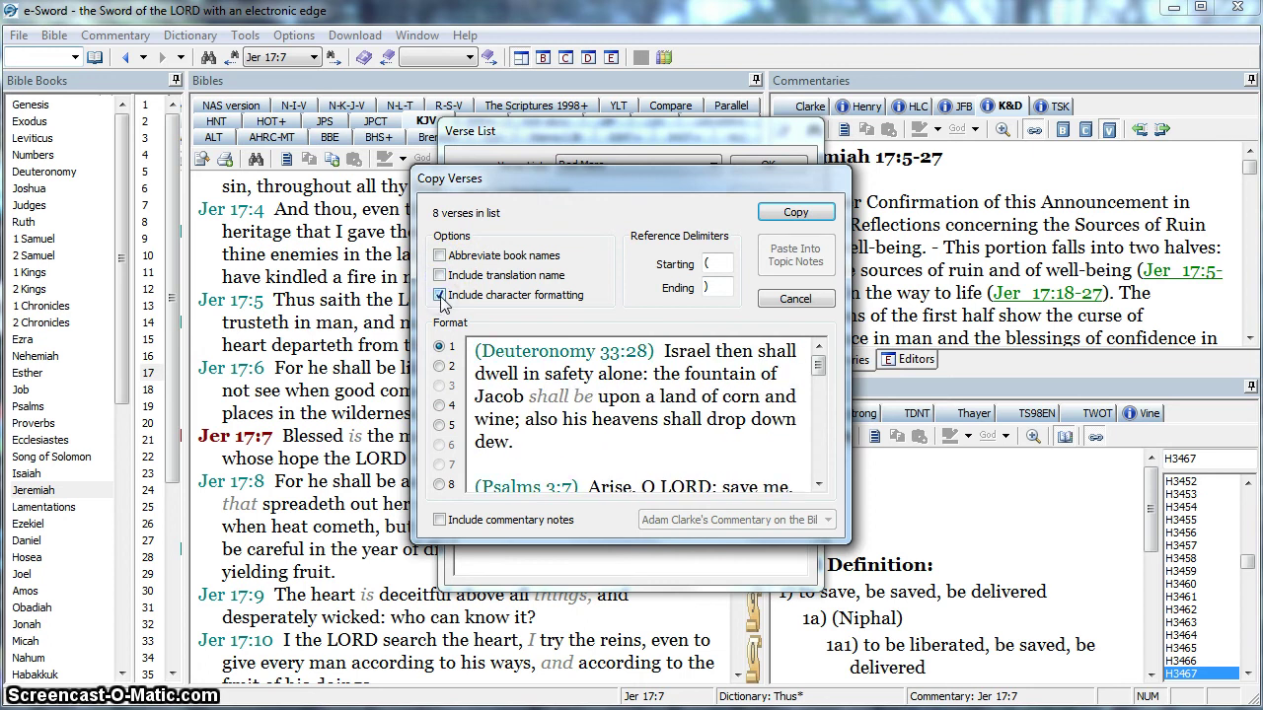
{"action": "left_click", "coordinate": [440, 296]}
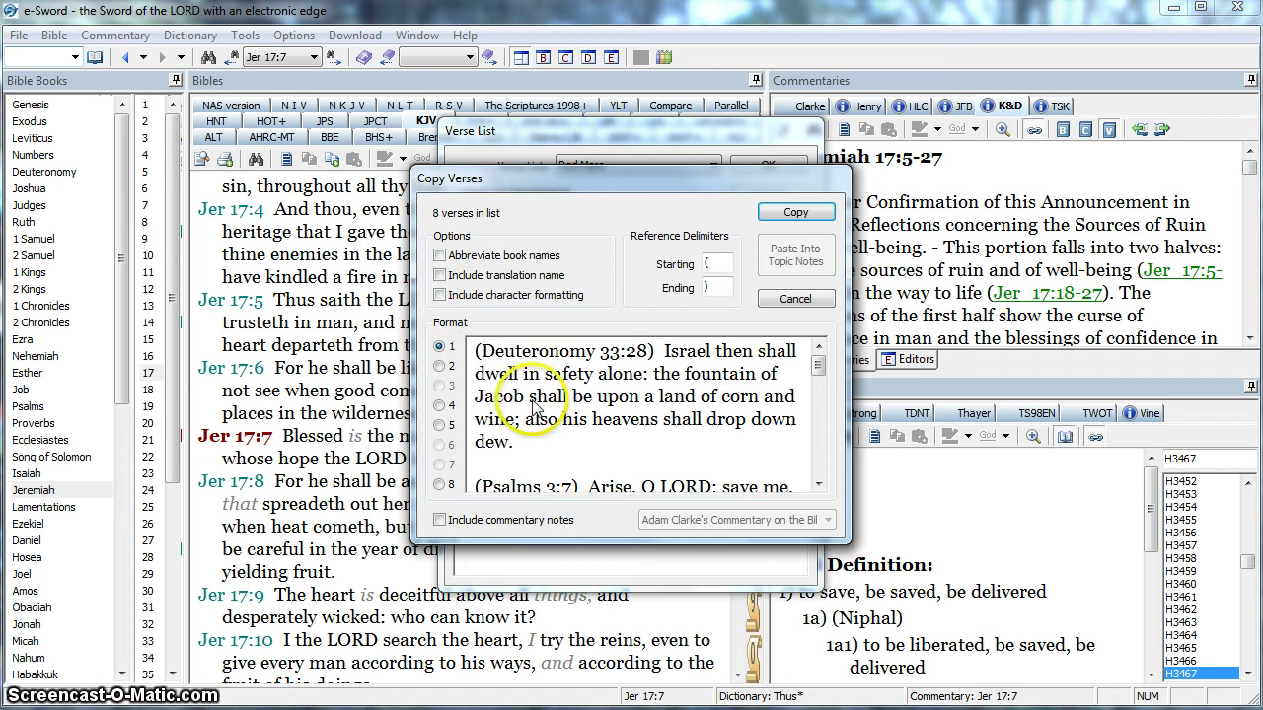
{"action": "left_click", "coordinate": [440, 296]}
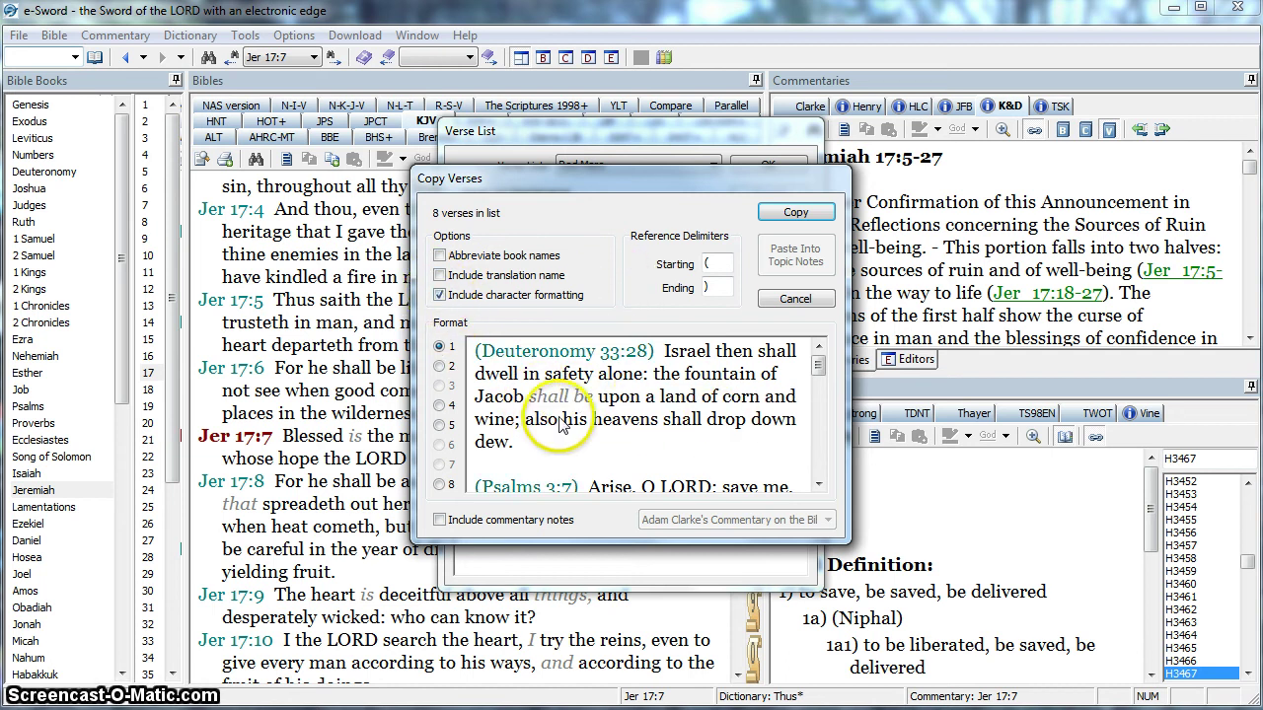
{"action": "left_click", "coordinate": [795, 213]}
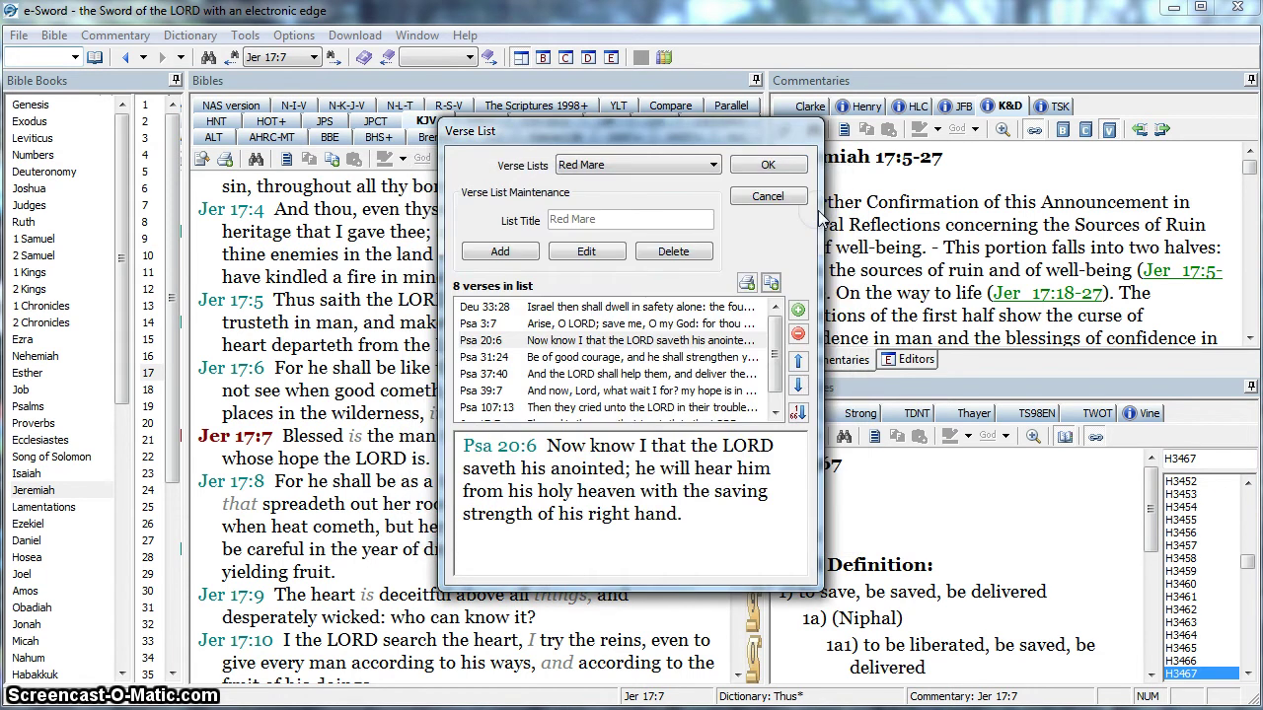
- Close the Verse List and paste the eight Red Mare verses into the blank Writer document
{"action": "left_click", "coordinate": [793, 167]}
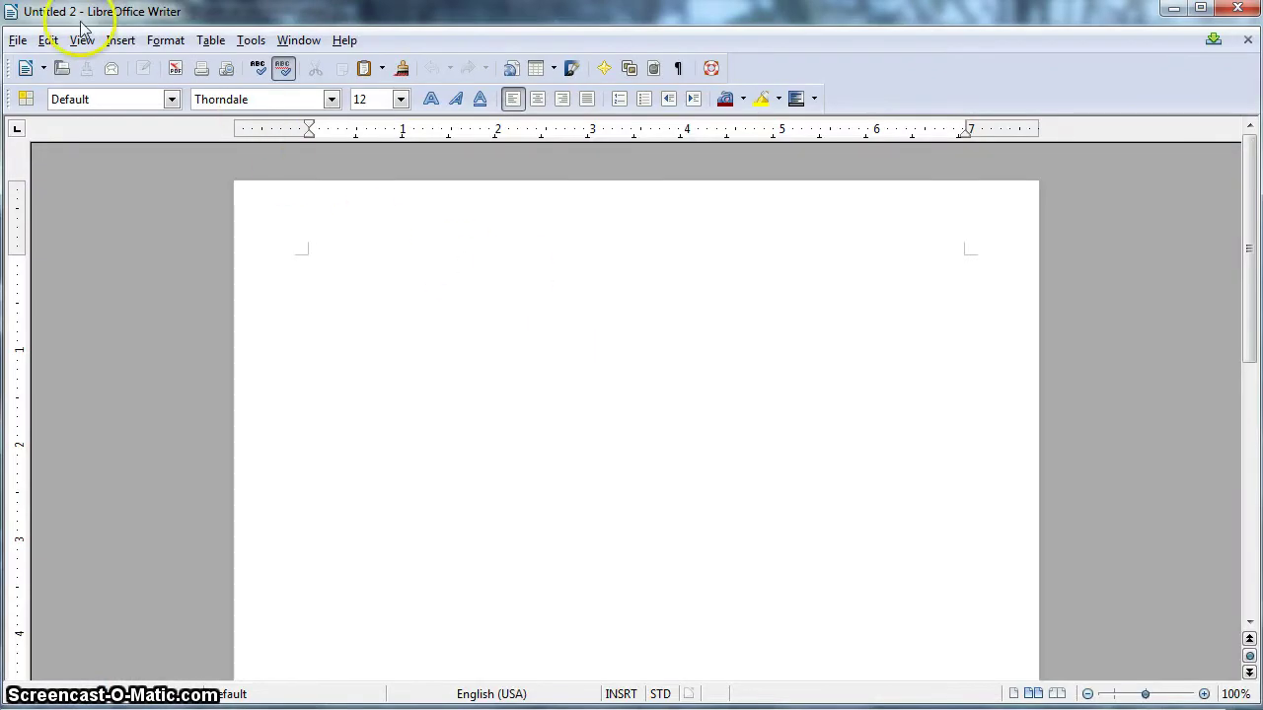
{"action": "left_click", "coordinate": [50, 40]}
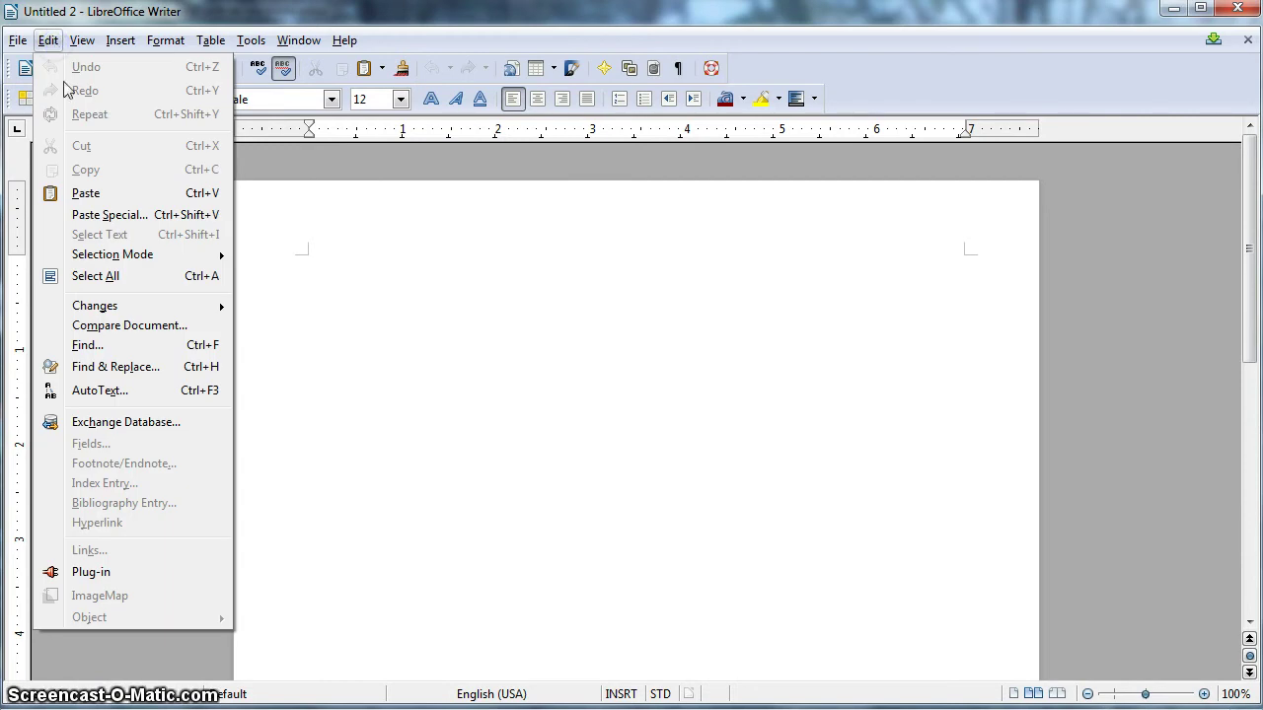
{"action": "left_click", "coordinate": [96, 194]}
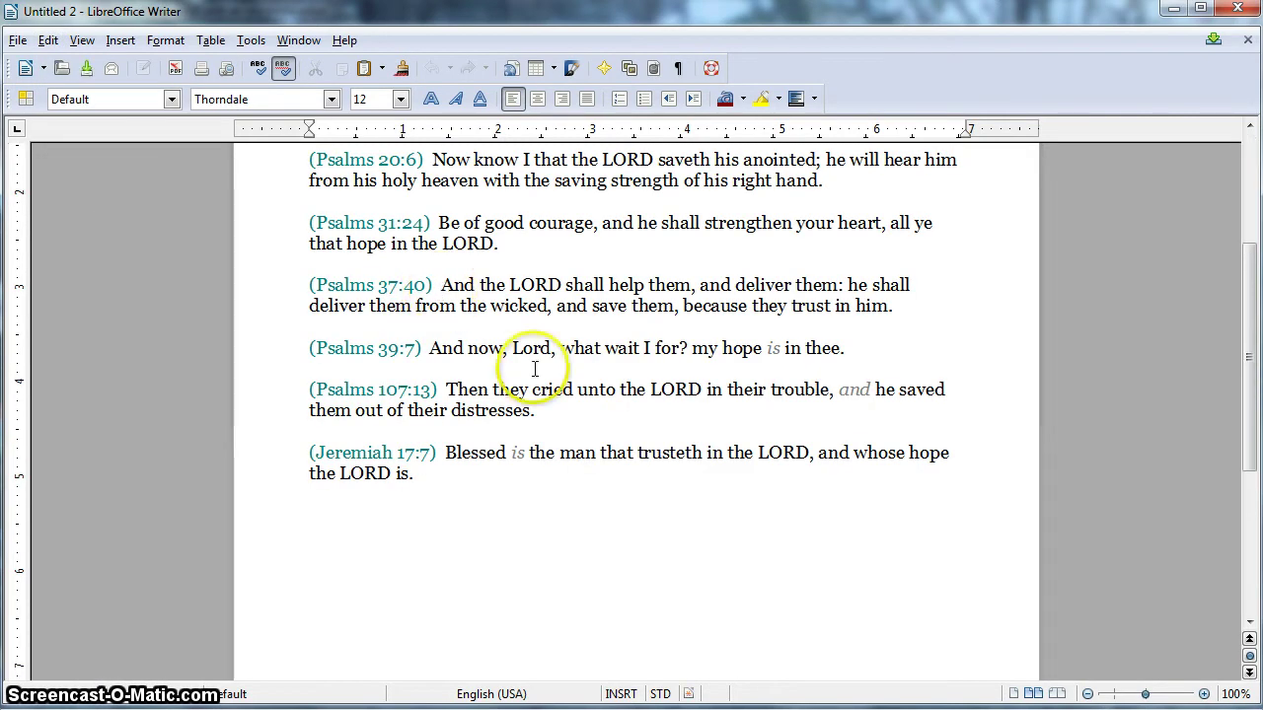
{"action": "scroll", "coordinate": [570, 419], "scroll_direction": "up", "scroll_amount": 3}
{"action": "scroll", "coordinate": [569, 420], "scroll_direction": "down", "scroll_amount": 4}
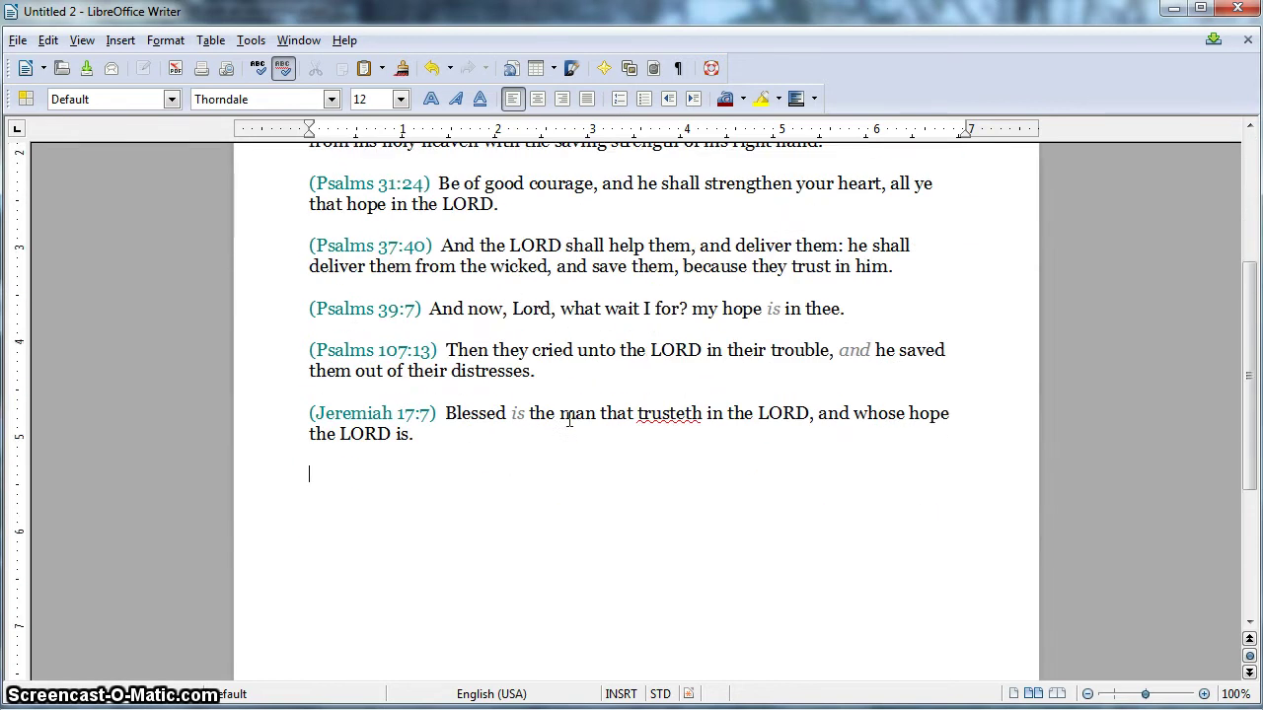
{"action": "scroll", "coordinate": [569, 419], "scroll_direction": "up", "scroll_amount": 4}
{"action": "left_click", "coordinate": [632, 231]}
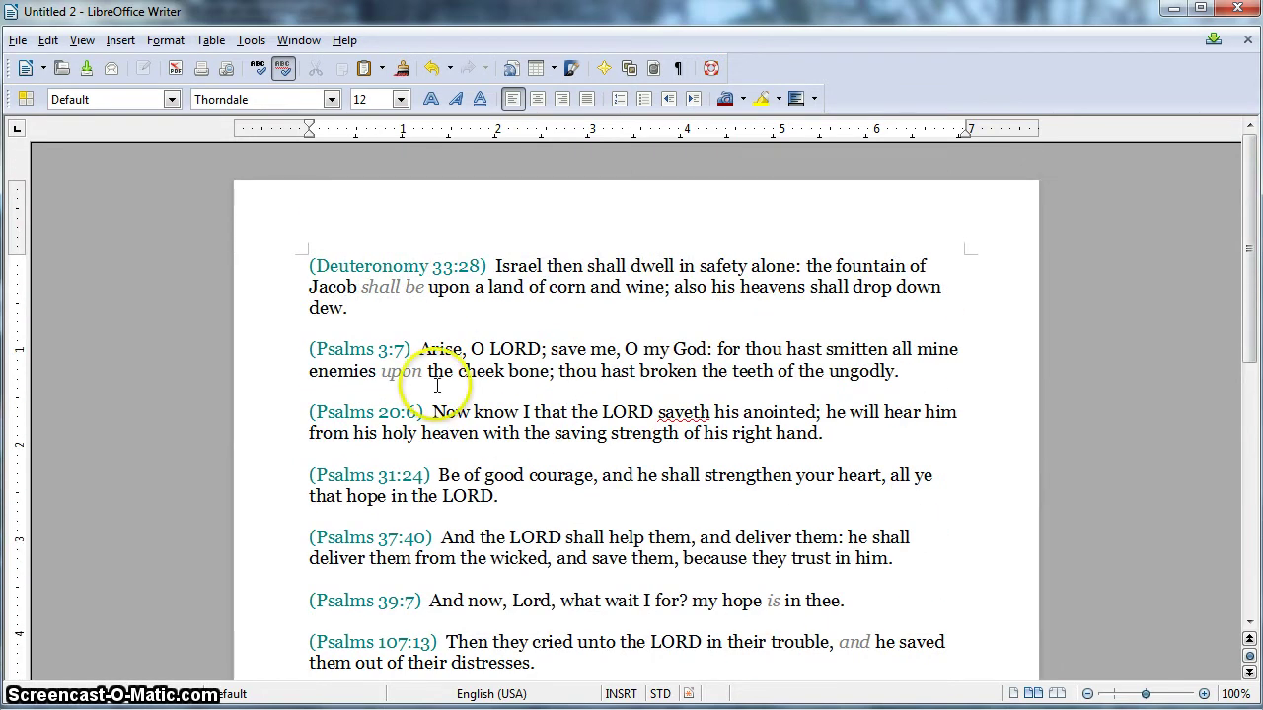
{"action": "scroll", "coordinate": [673, 383], "scroll_direction": "down", "scroll_amount": 5}
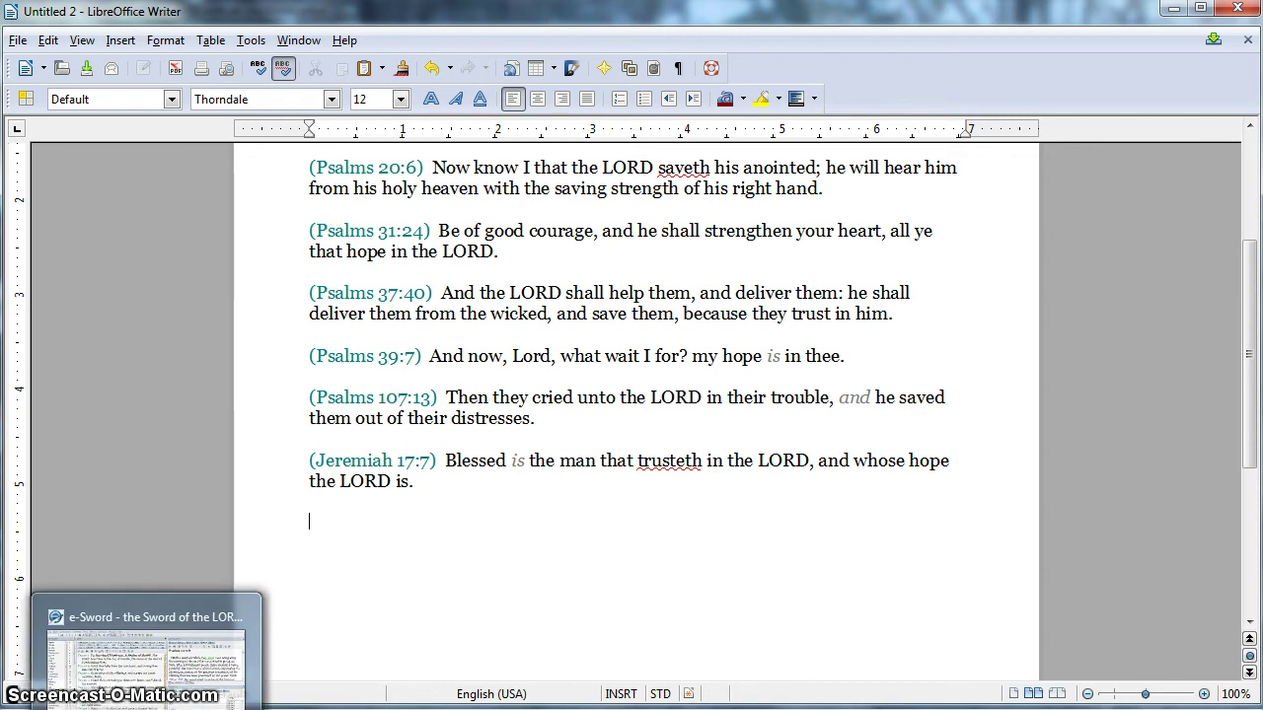
- Return to e-Sword and show Psalm 20 in the KJV+ Bible tab
{"action": "left_click", "coordinate": [143, 646]}
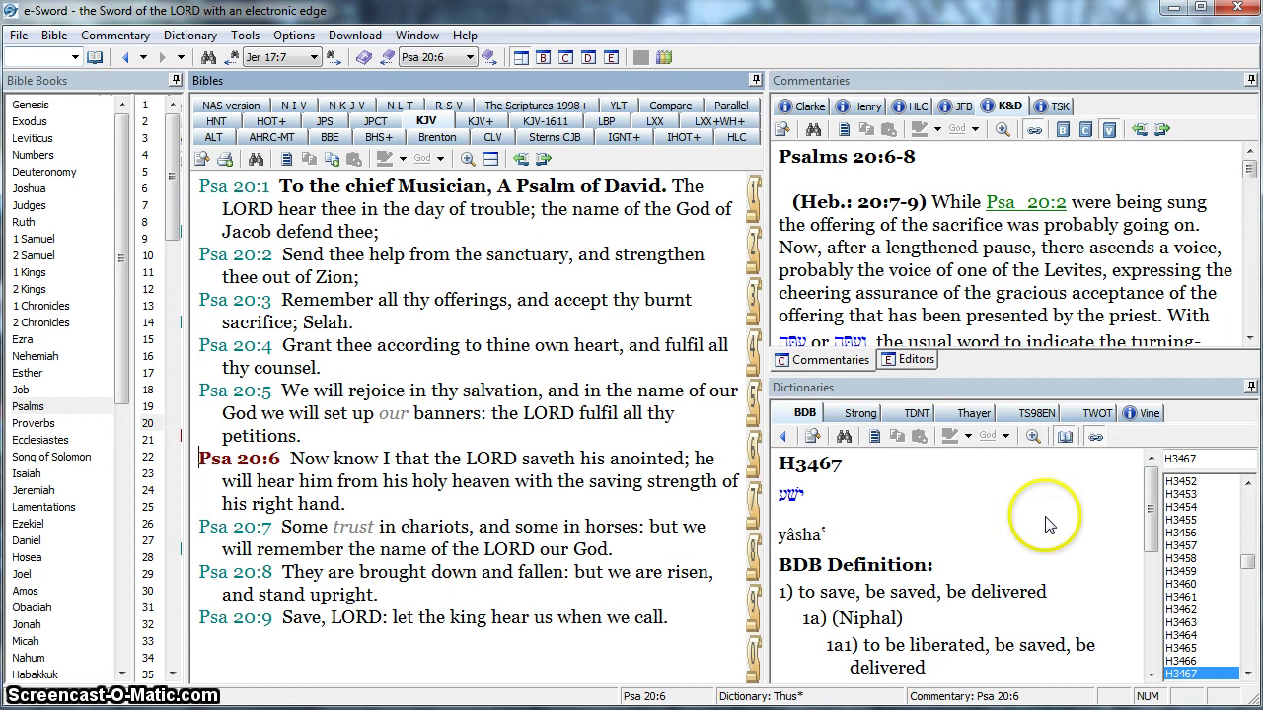
{"action": "left_click", "coordinate": [468, 122]}
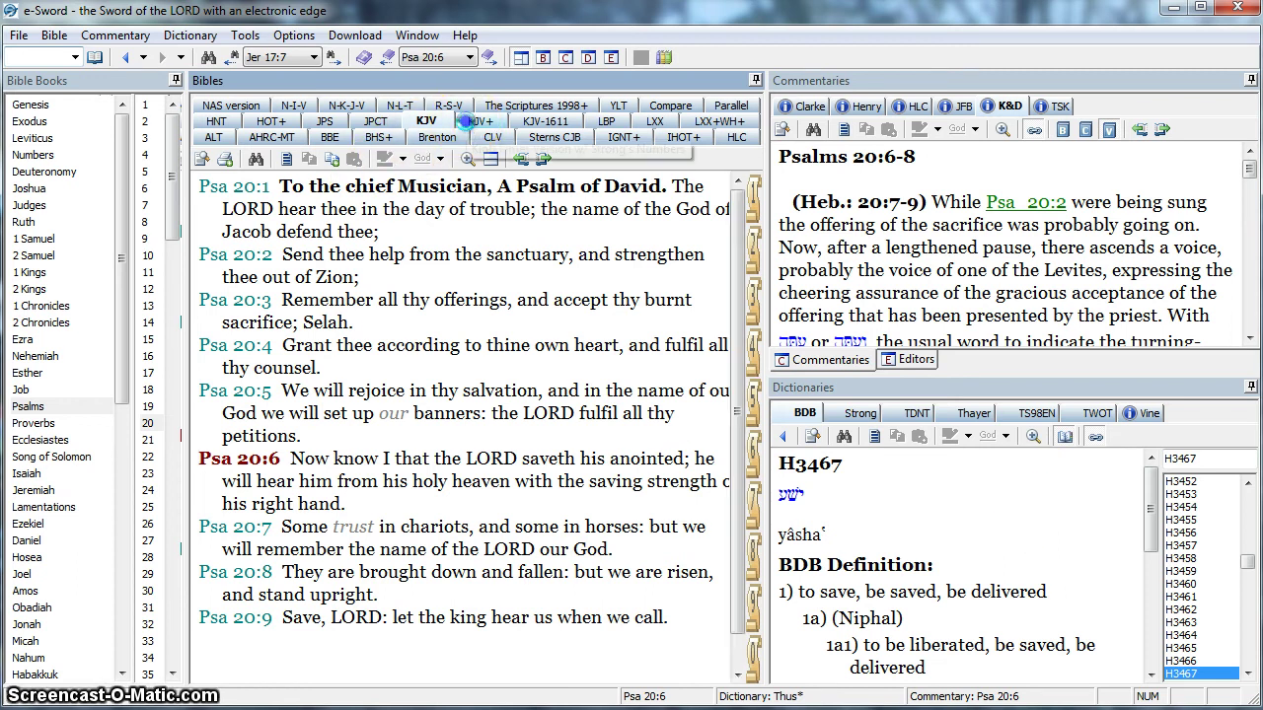